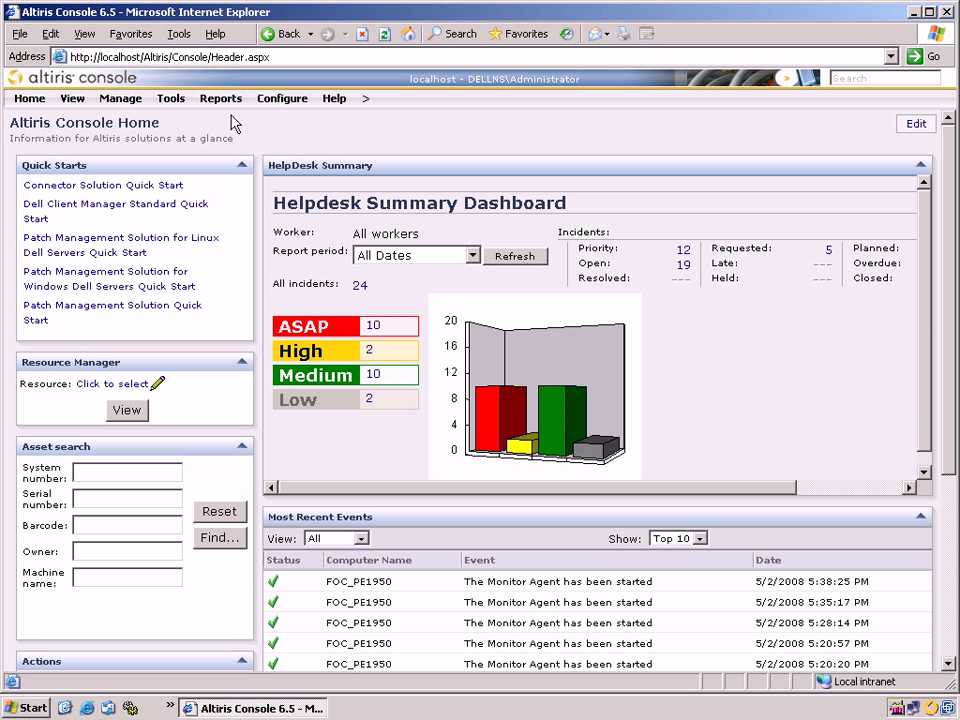
# - Open the Helpdesk incident "1 - Accounting needs your help today!" and read the request in its history
pyautogui.click(178, 98)
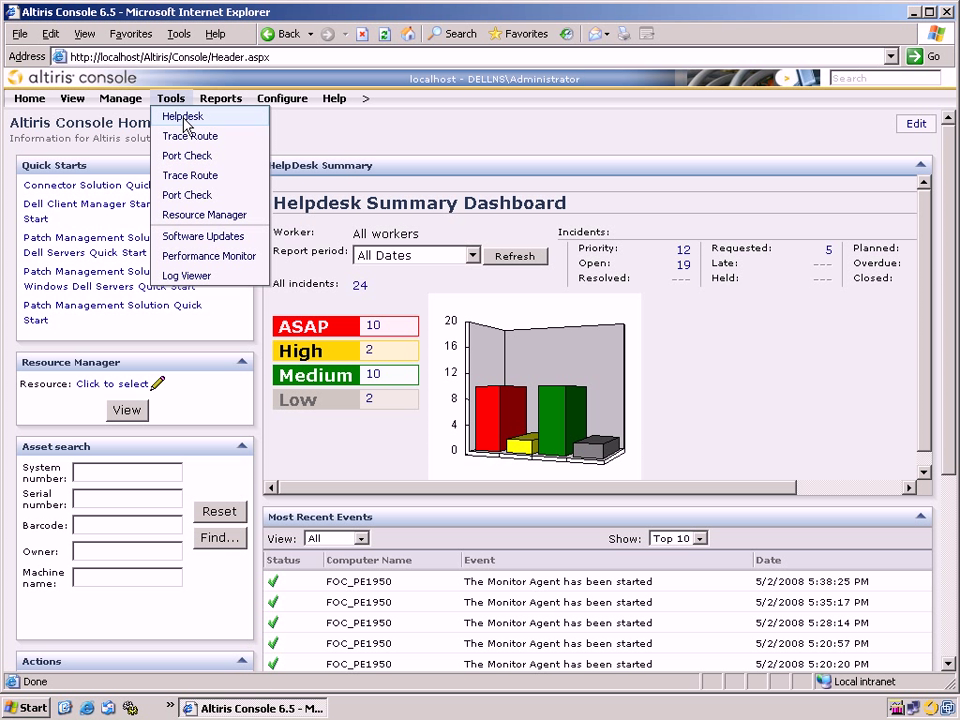
pyautogui.click(184, 120)
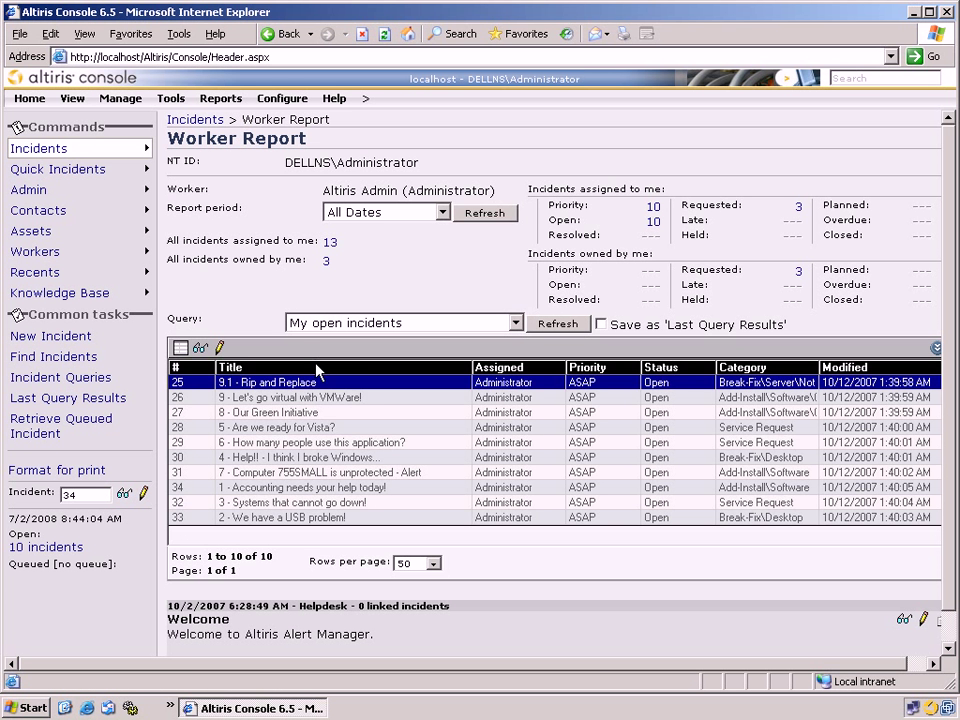
pyautogui.click(316, 368)
pyautogui.doubleClick(316, 385)
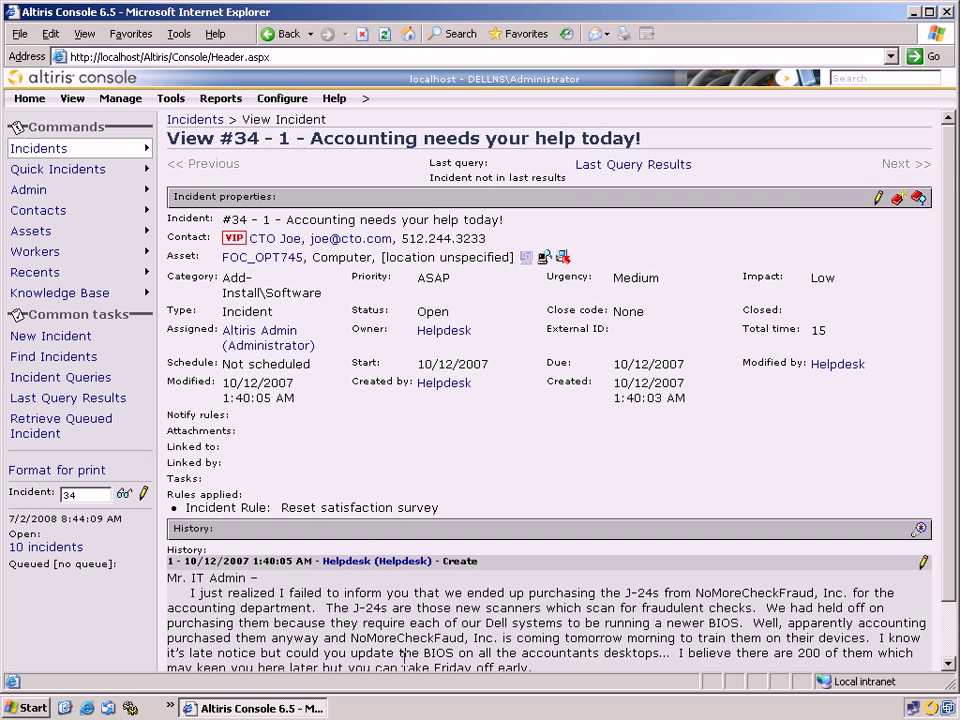
pyautogui.scroll(-2, 405, 636)
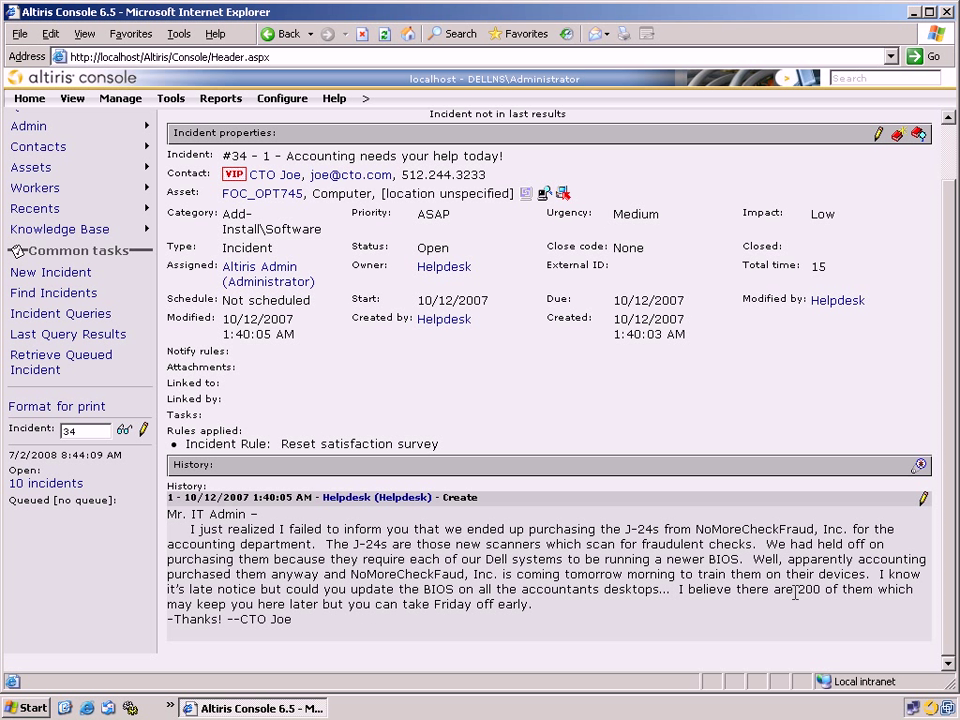
pyautogui.moveTo(797, 592); pyautogui.dragTo(822, 600)
# - Check the BIOS version and warranty details of the incident's asset FOC_OPT745 through its Dell Client Manager Summary
pyautogui.click(546, 195)
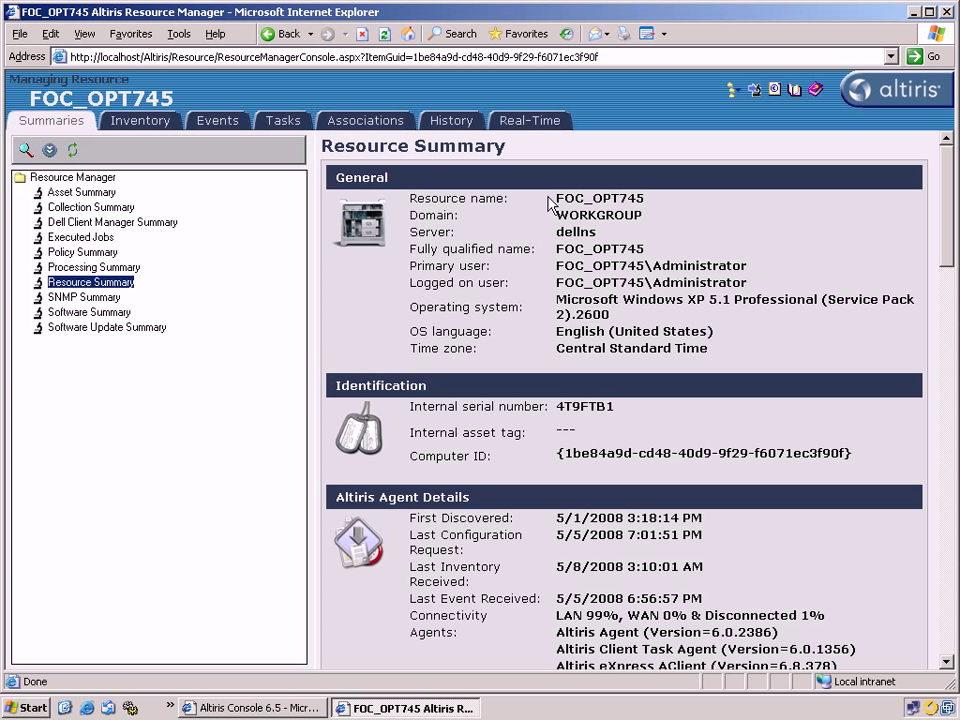
pyautogui.click(140, 222)
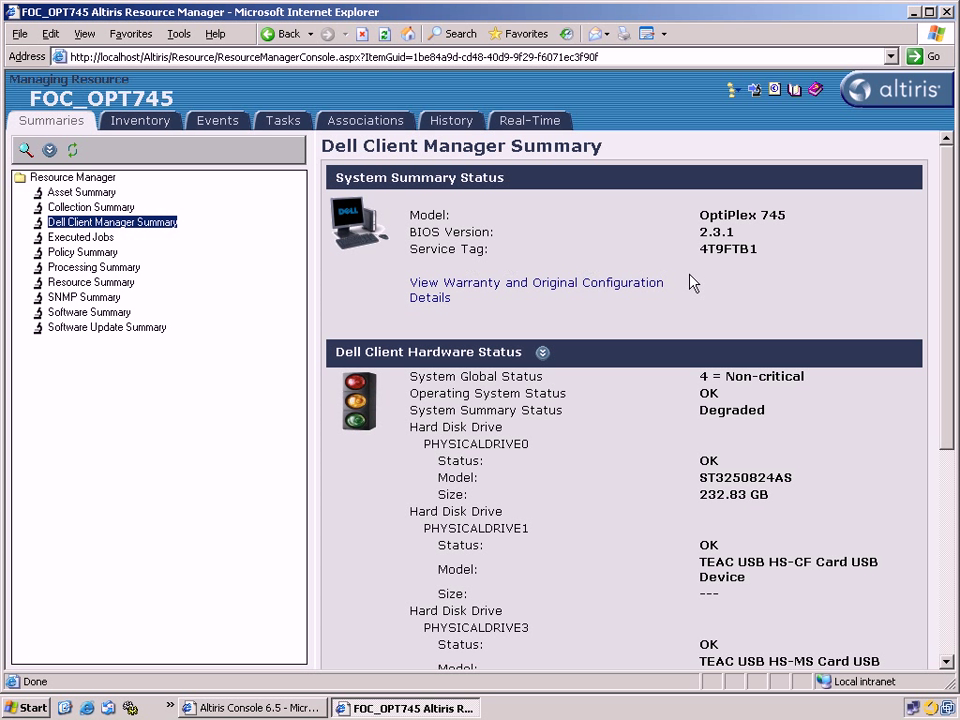
pyautogui.click(741, 295)
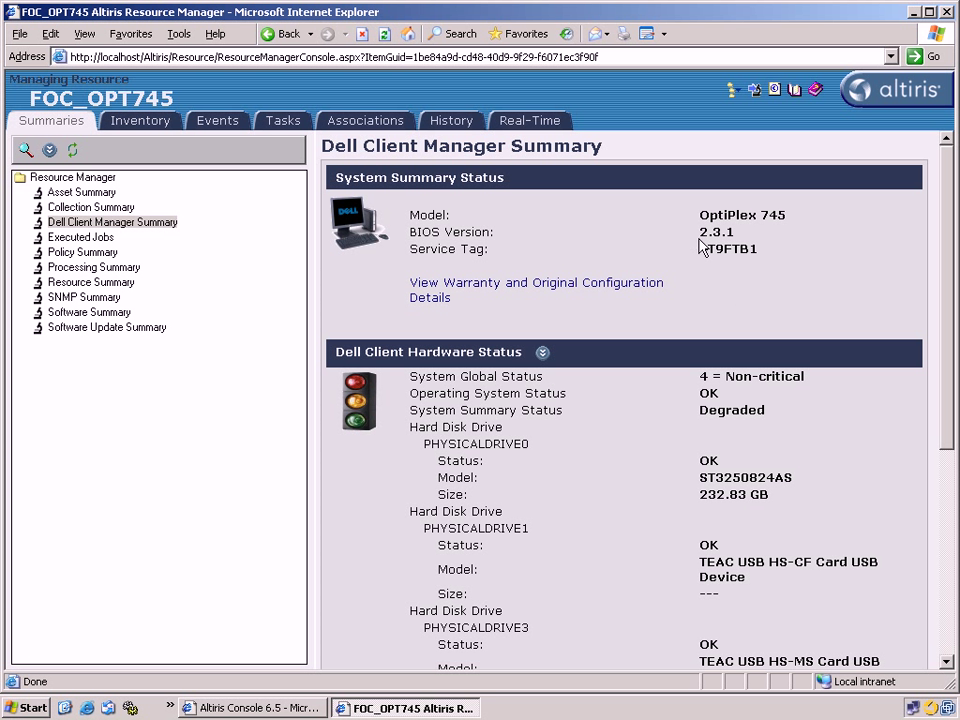
pyautogui.moveTo(733, 234); pyautogui.dragTo(698, 233)
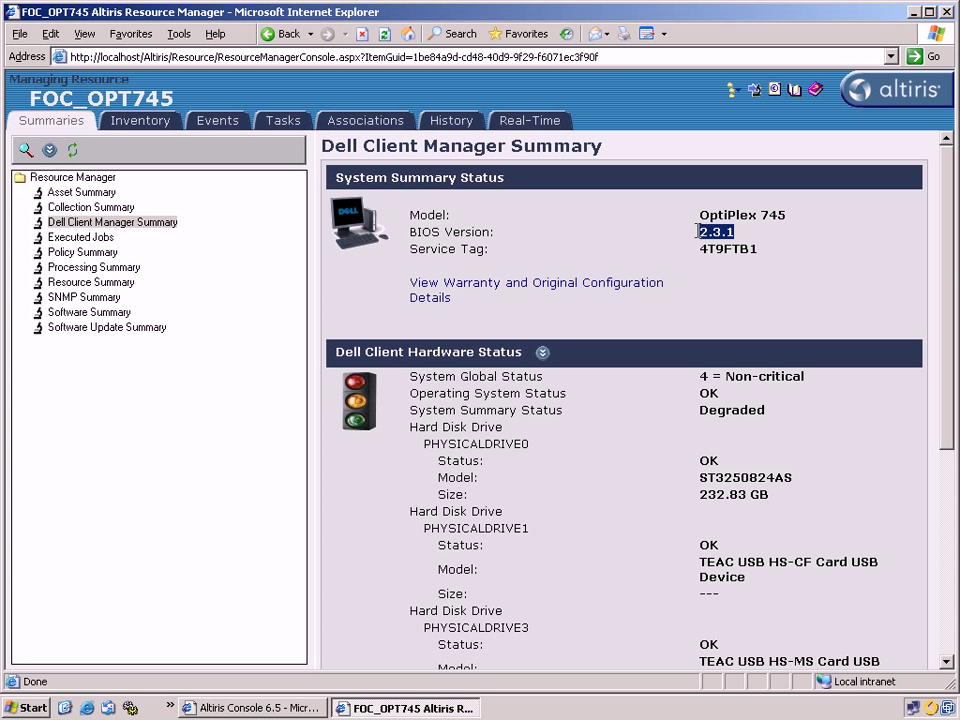
pyautogui.click(722, 322)
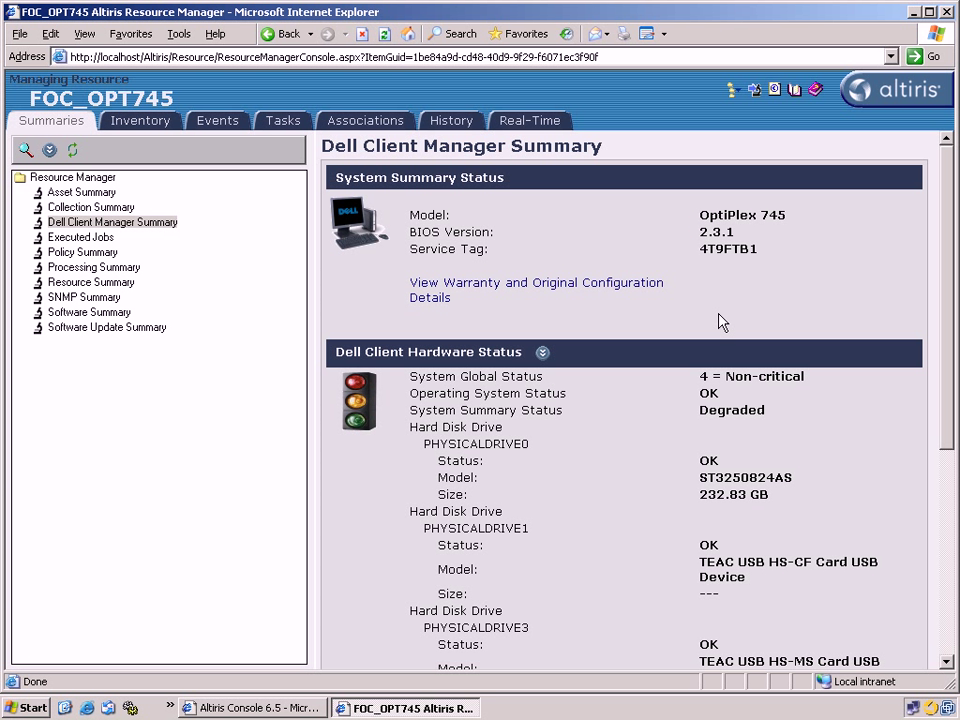
pyautogui.click(511, 293)
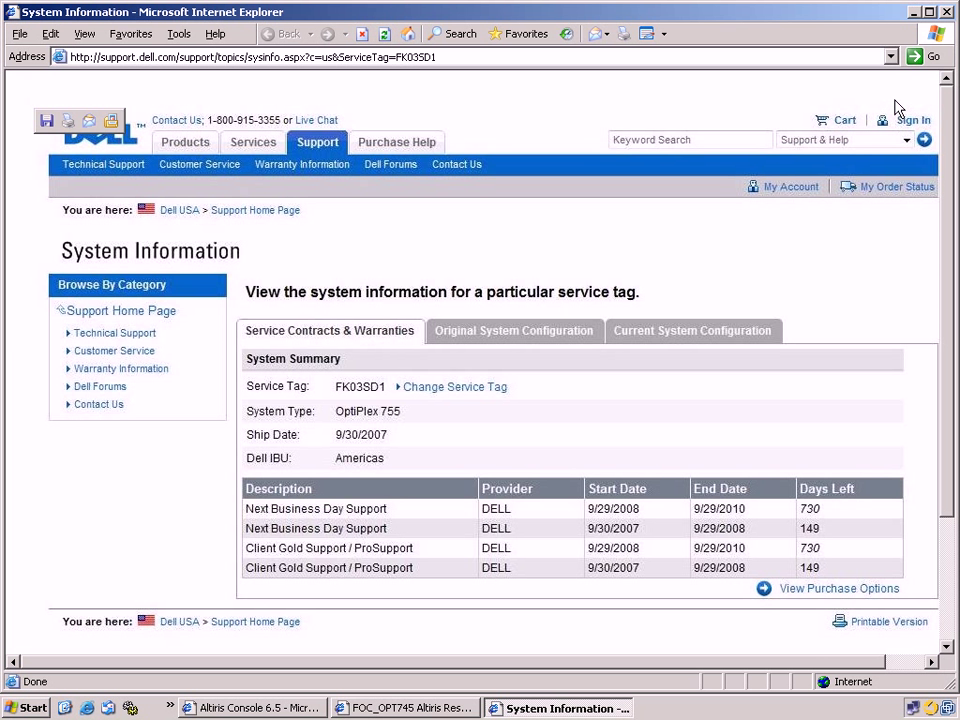
pyautogui.click(945, 13)
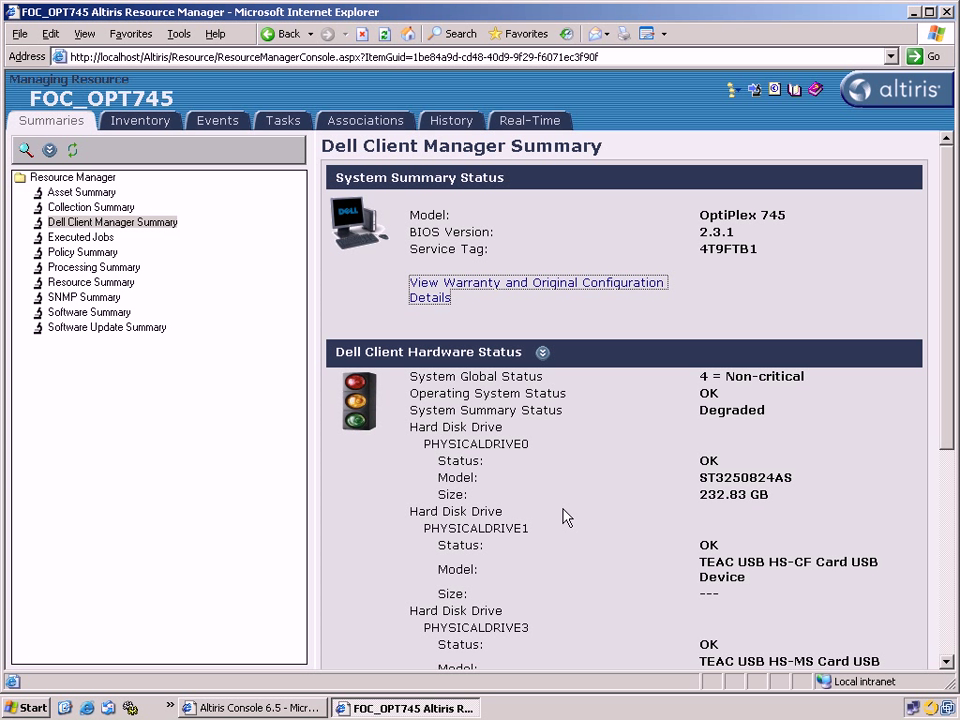
# - Examine FOC_OPT745's Dell Client BIOS Settings and Hardware Inventory data classes, check its real-time view and close the Resource Manager
pyautogui.click(139, 122)
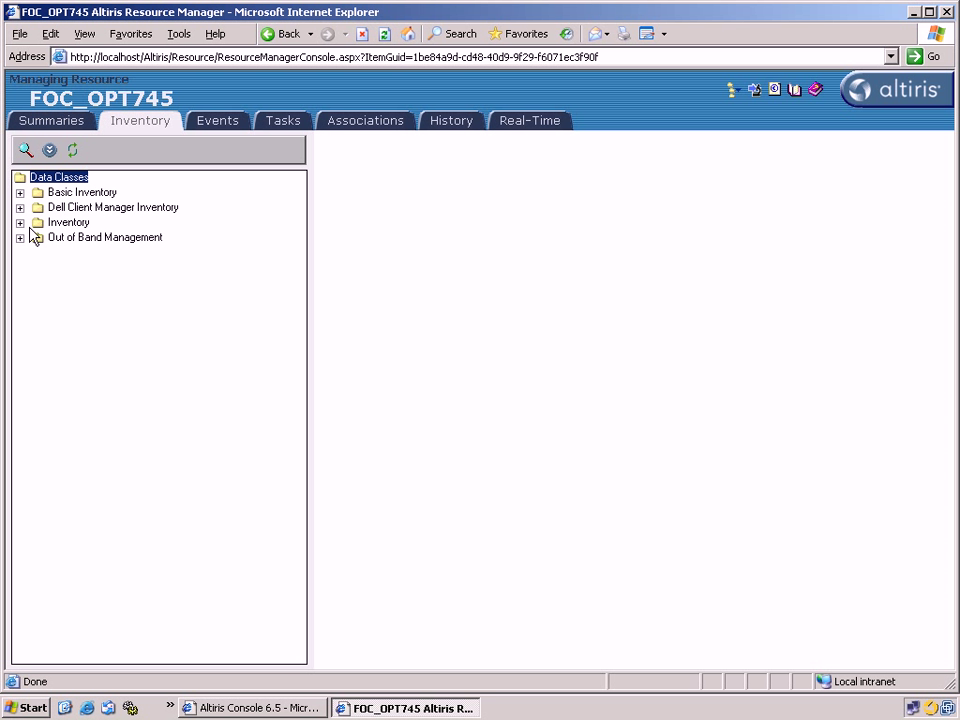
pyautogui.click(19, 208)
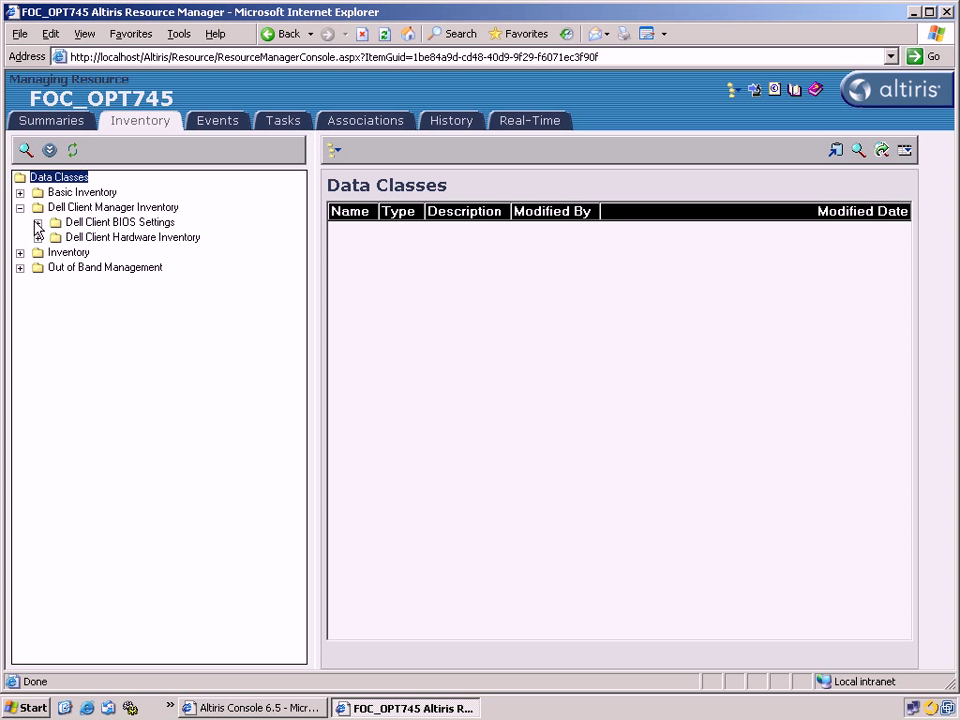
pyautogui.click(37, 222)
pyautogui.click(38, 432)
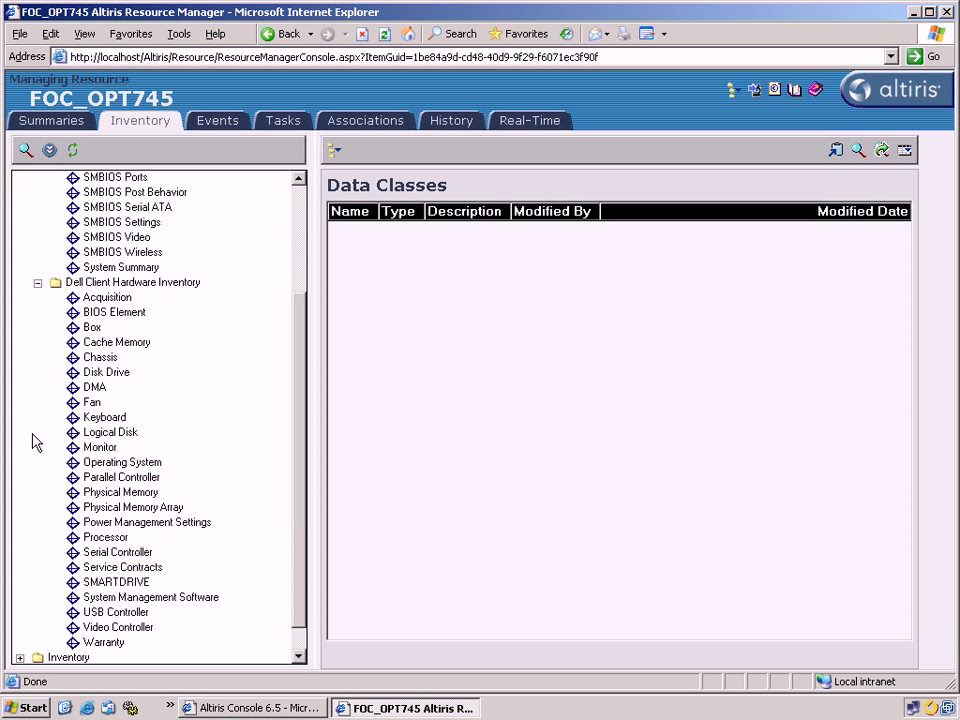
pyautogui.scroll(2, 70, 455)
pyautogui.scroll(1, 85, 468)
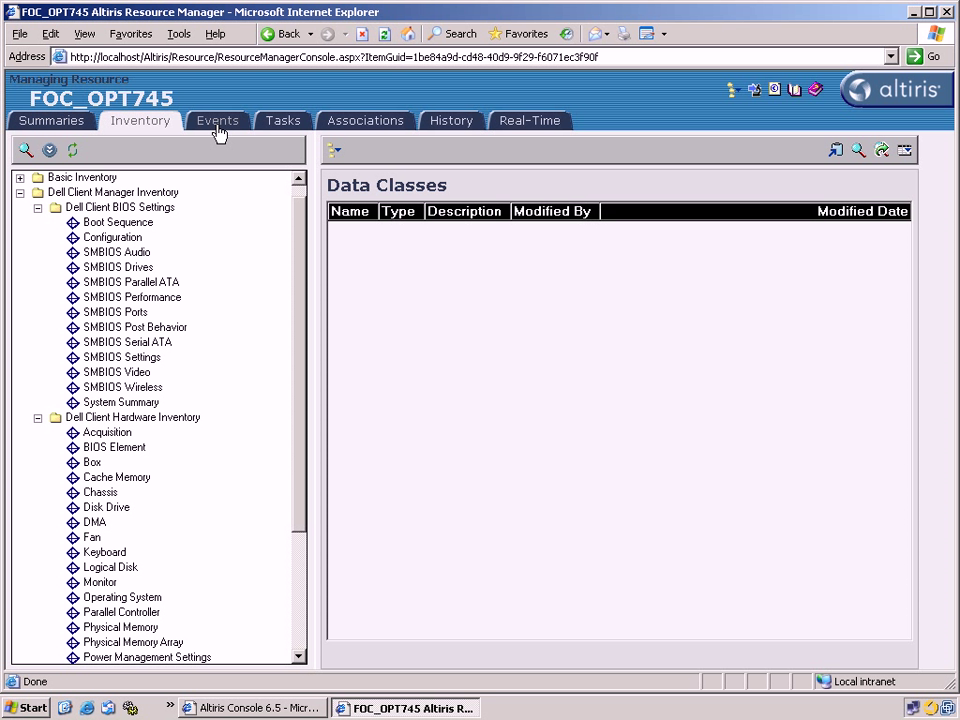
pyautogui.click(509, 128)
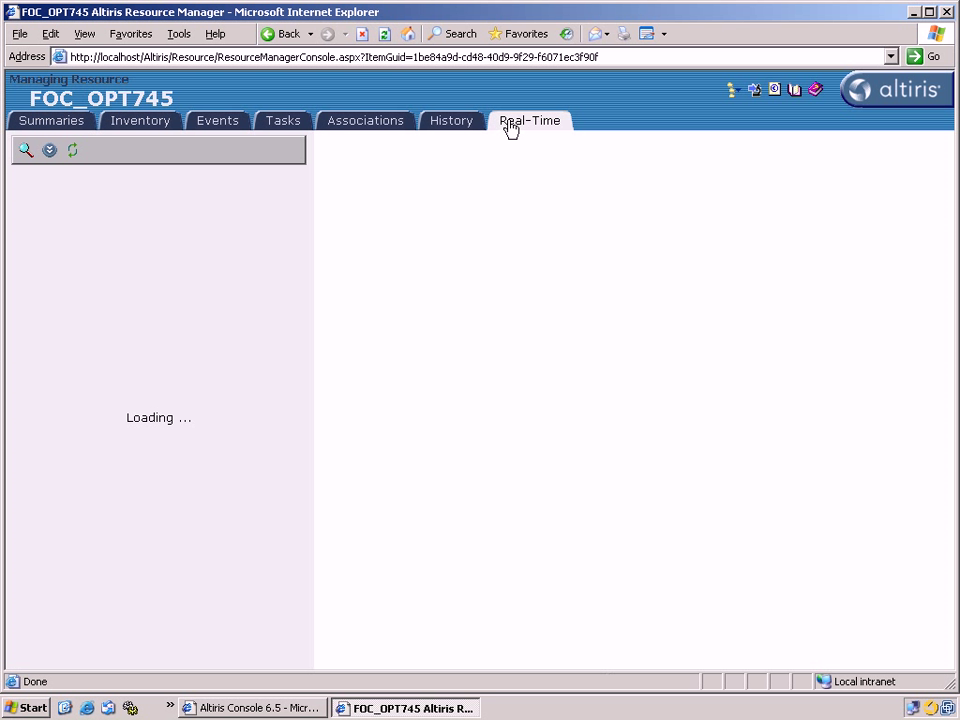
pyautogui.click(945, 12)
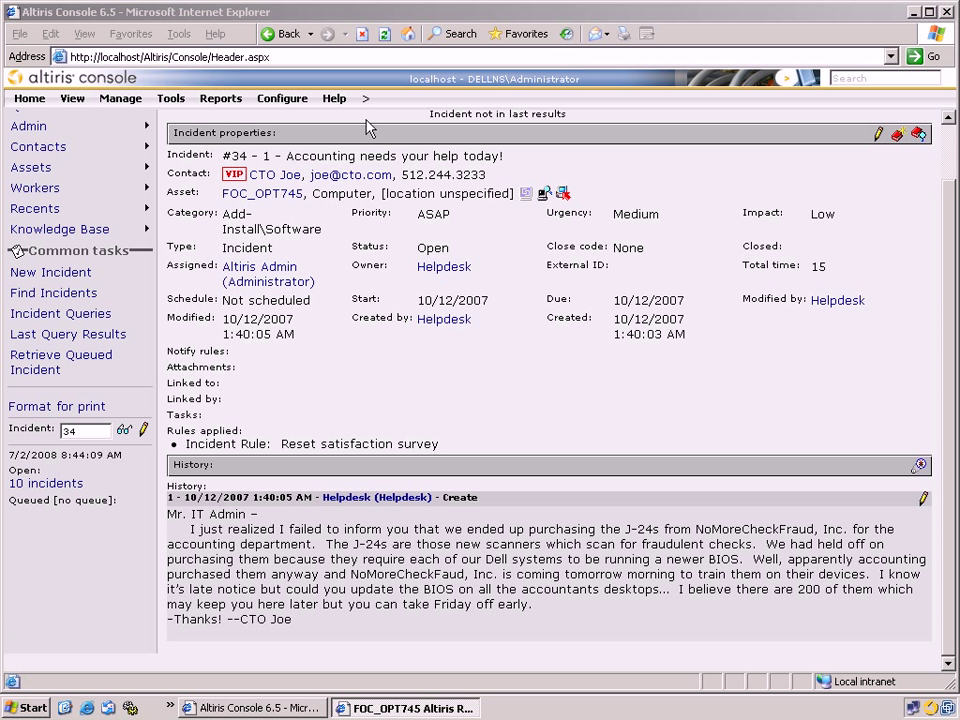
# - Open the BIOS Upgrade Policy in the Dell BIOS Policies of the Dell Client Manager solution
pyautogui.click(71, 100)
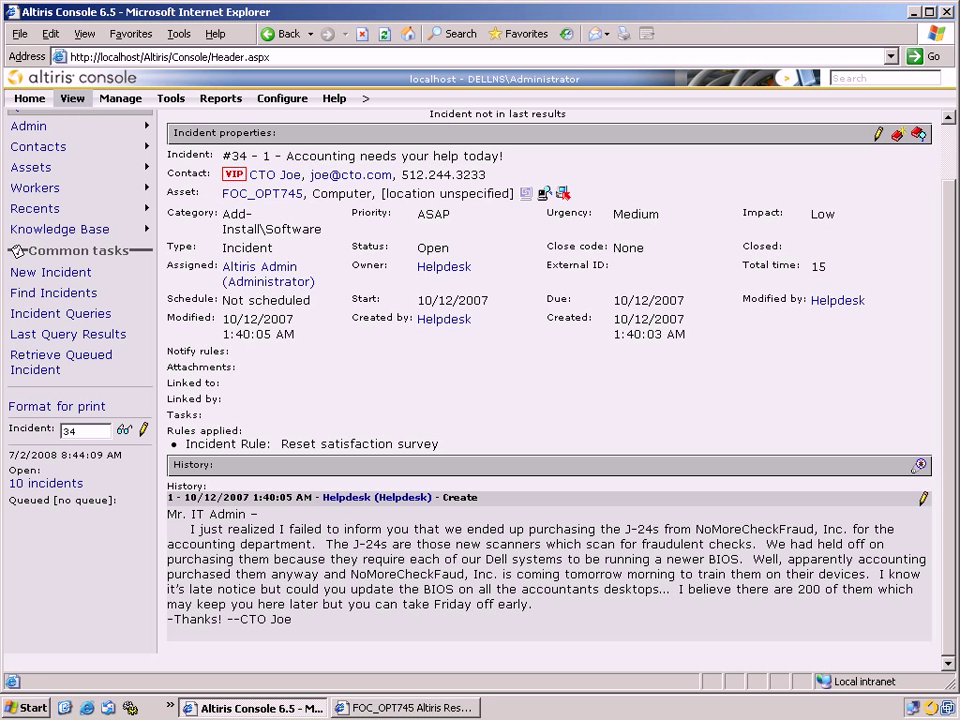
pyautogui.moveTo(90, 118)
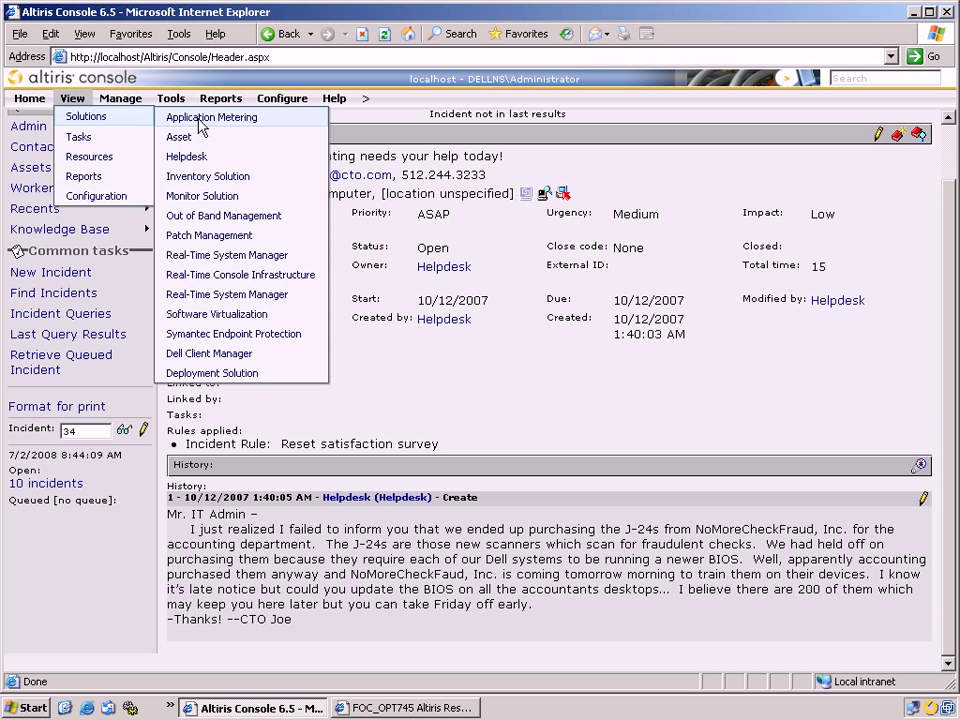
pyautogui.click(205, 355)
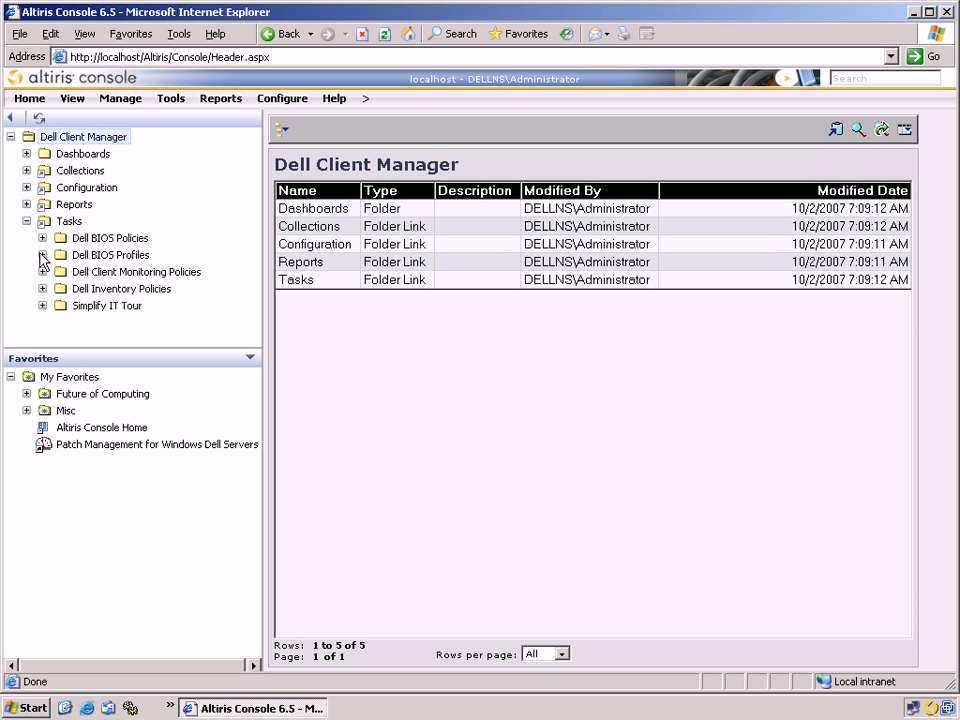
pyautogui.click(42, 239)
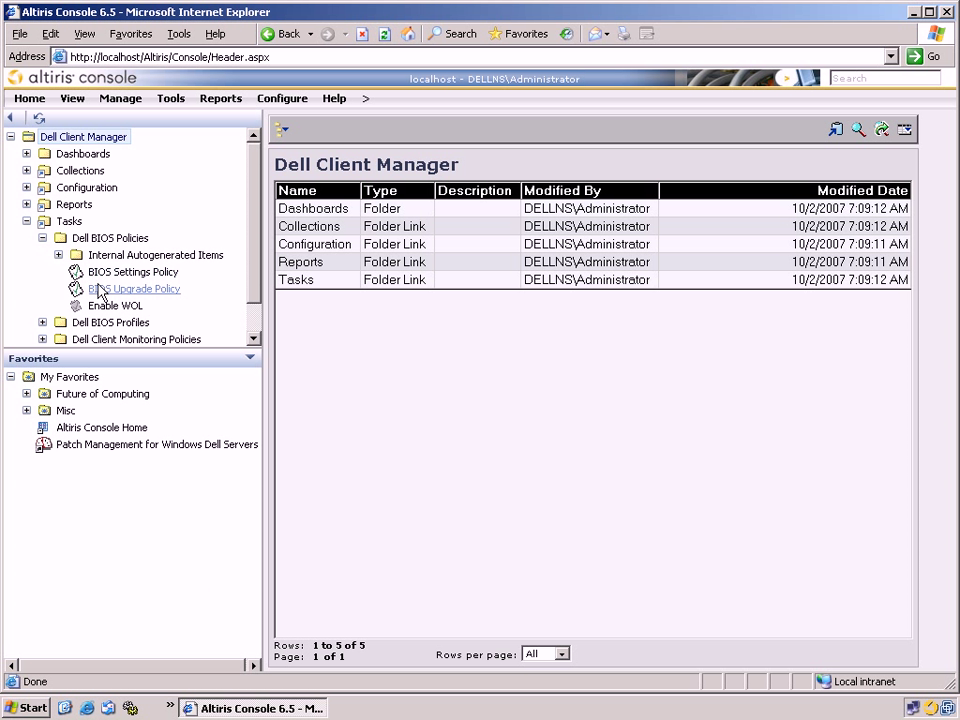
pyautogui.click(101, 292)
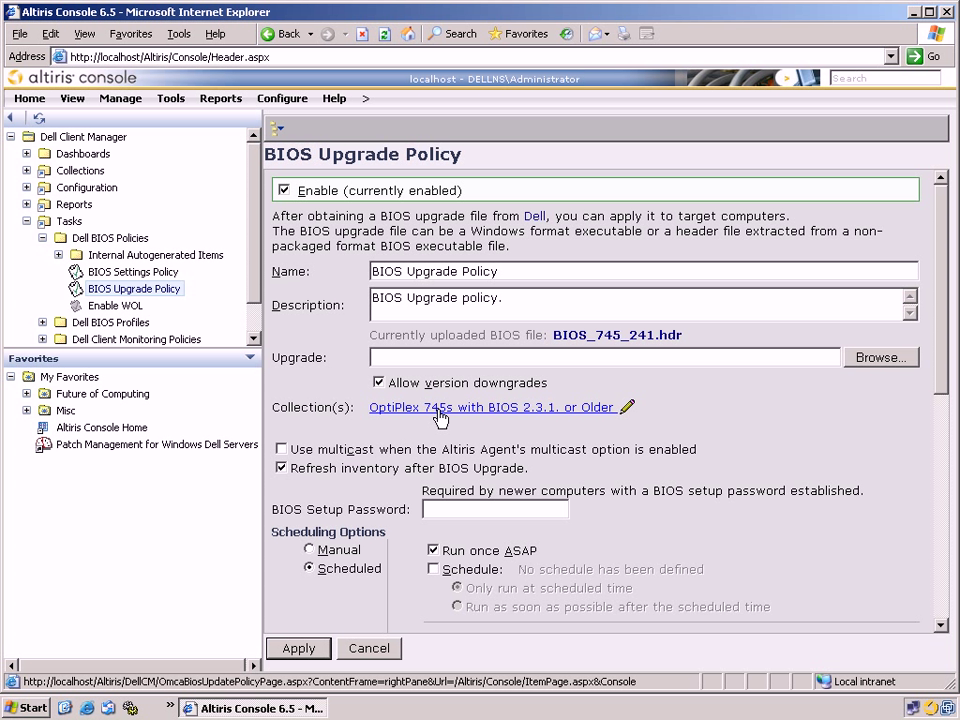
# - Open and run the BIOS report for Systems with Specified BIOS Version
pyautogui.click(26, 204)
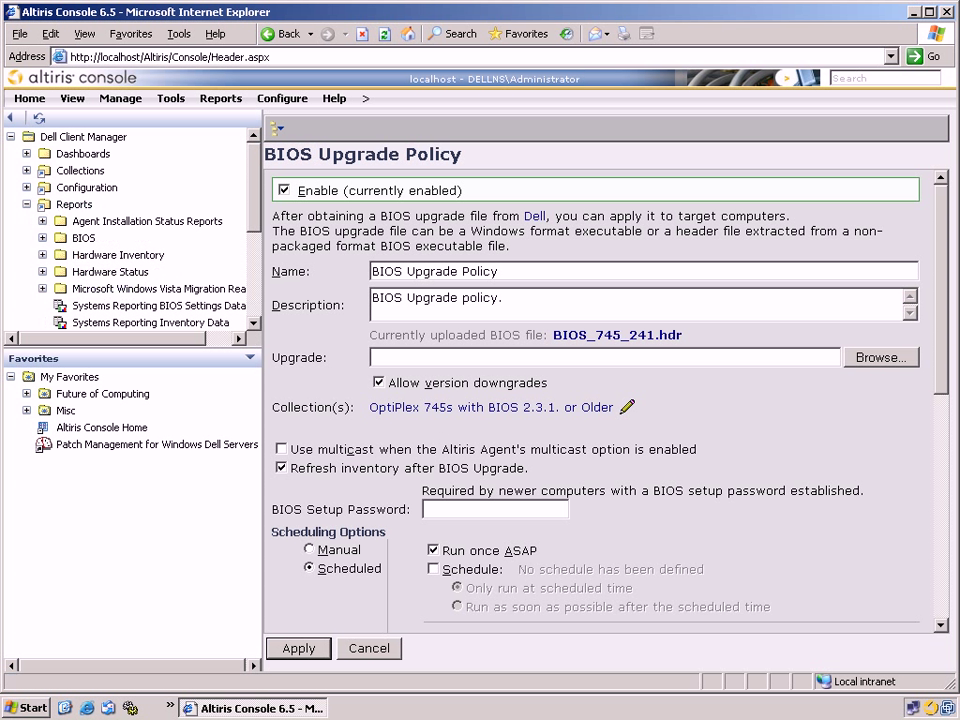
pyautogui.click(42, 238)
pyautogui.scroll(-1, 118, 310)
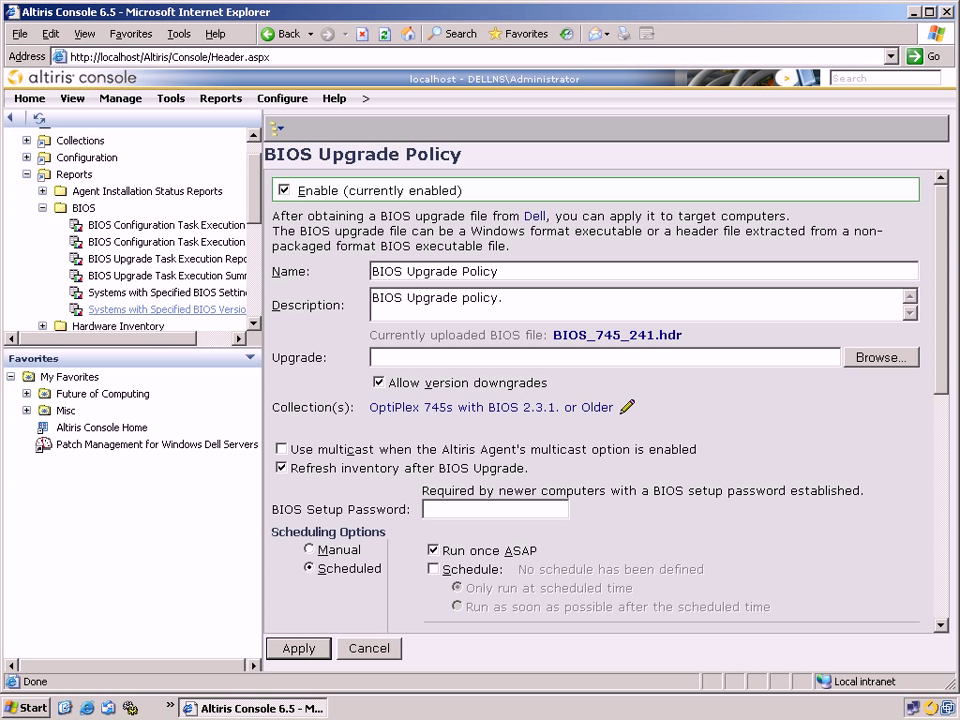
pyautogui.click(140, 310)
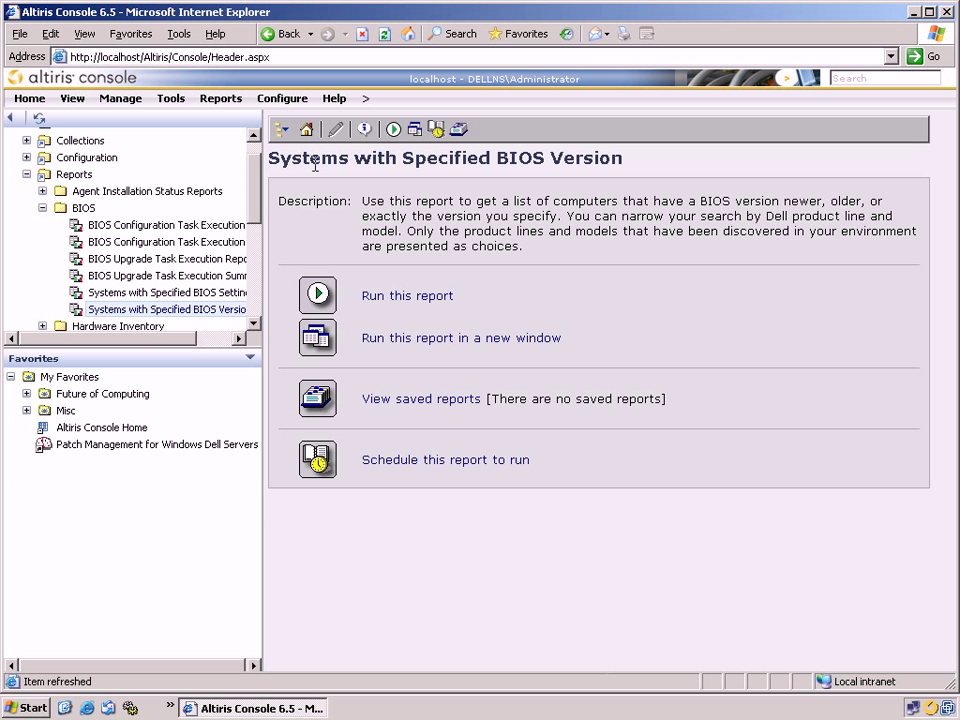
pyautogui.click(399, 297)
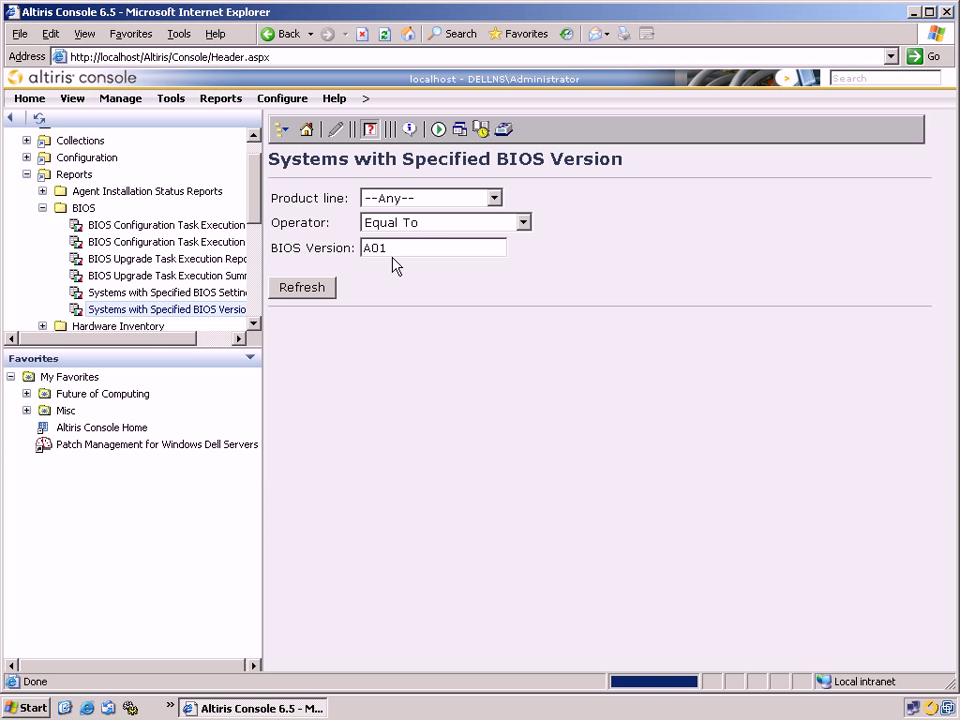
# - Filter the report to OptiPlex Desktops, model 745, with BIOS version Older Than or Equal To 2.3.1, and refresh it
pyautogui.click(395, 205)
pyautogui.click(401, 246)
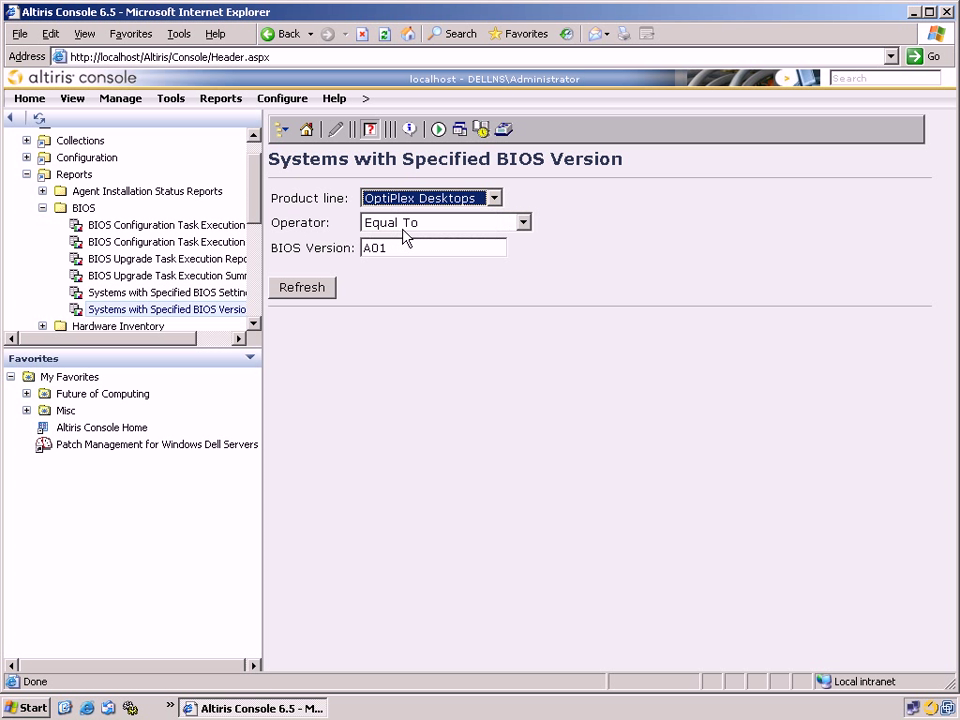
pyautogui.click(387, 222)
pyautogui.click(384, 257)
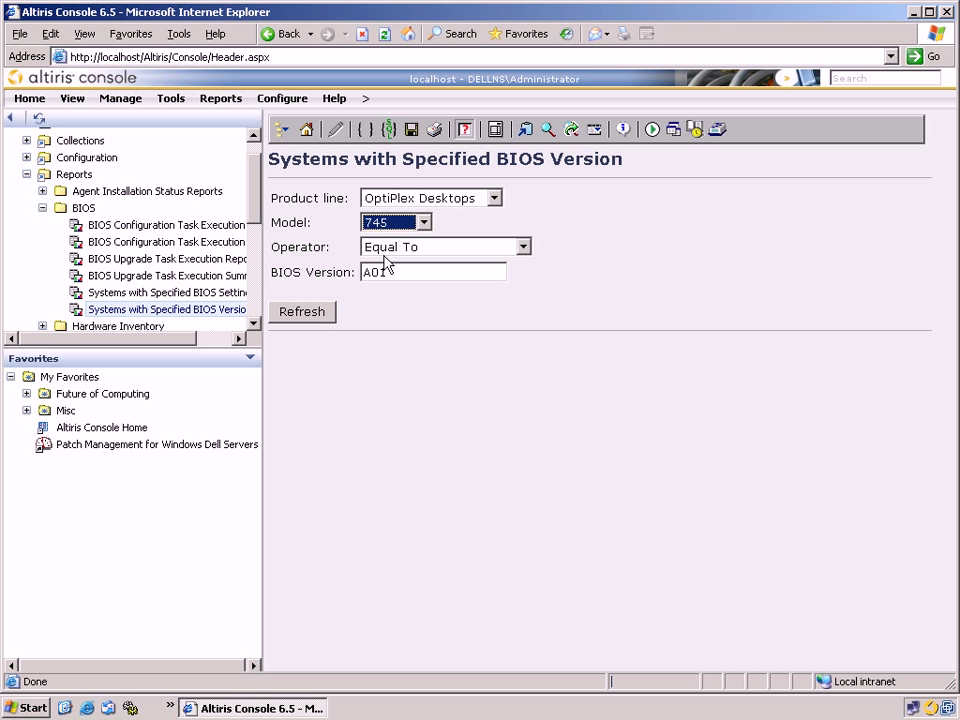
pyautogui.click(388, 248)
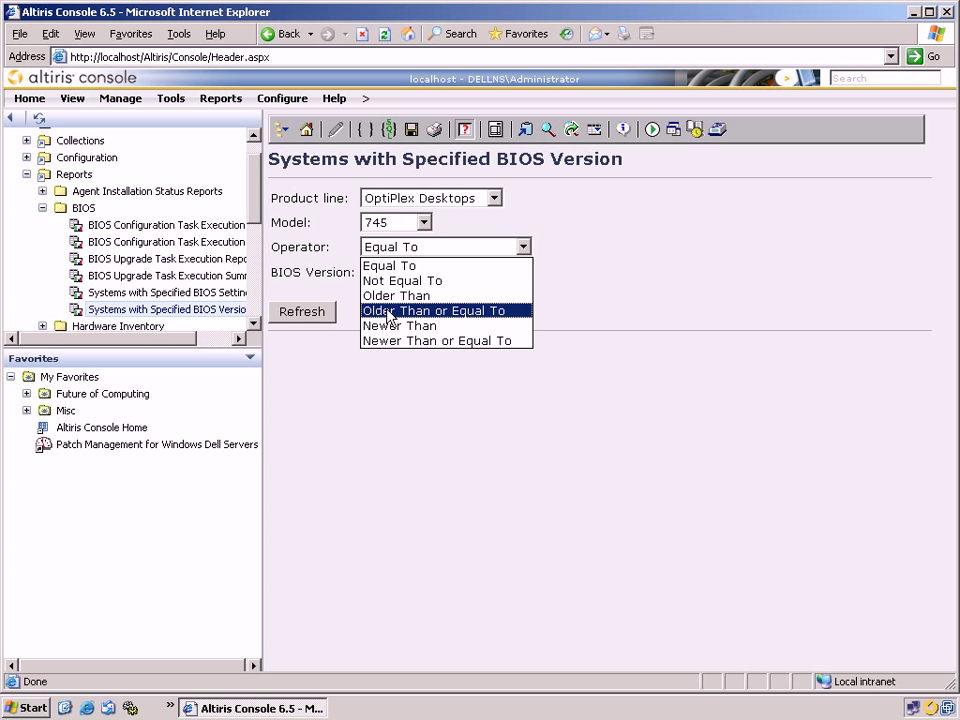
pyautogui.click(392, 310)
pyautogui.moveTo(452, 272); pyautogui.dragTo(306, 266)
pyautogui.write('1')
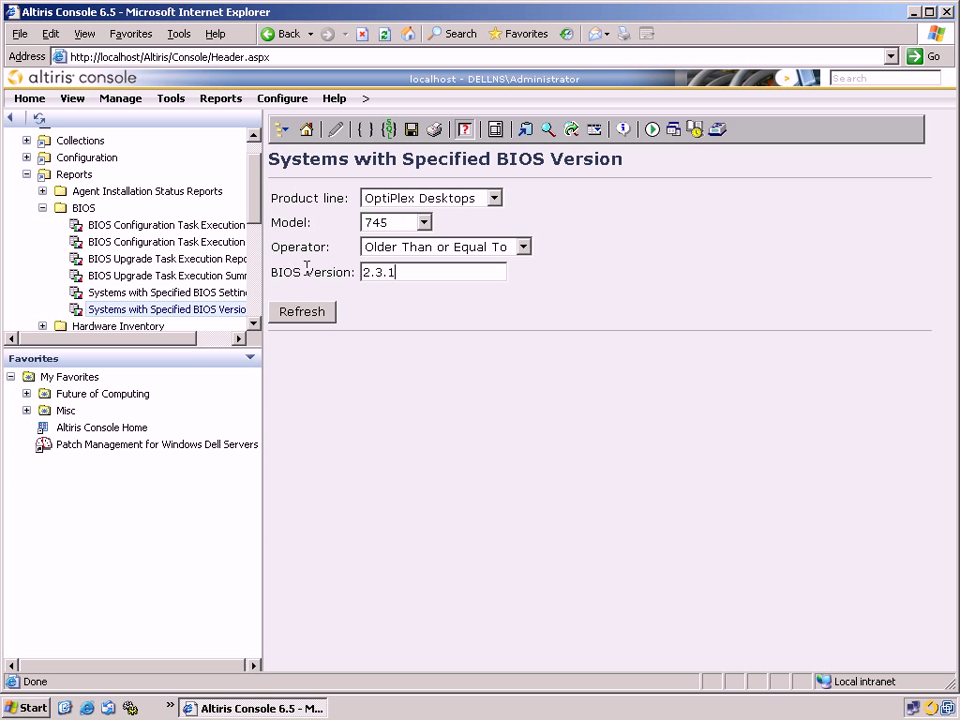
pyautogui.click(313, 316)
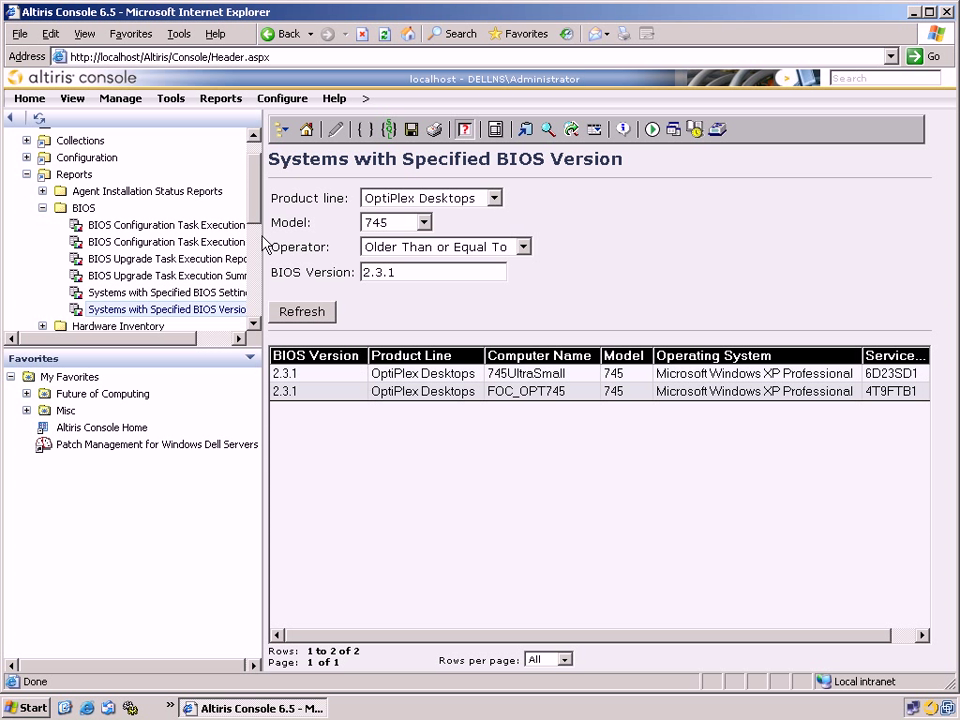
# - Return to the BIOS Upgrade Policy under Dell BIOS Policies and keep it enabled
pyautogui.scroll(-3, 255, 220)
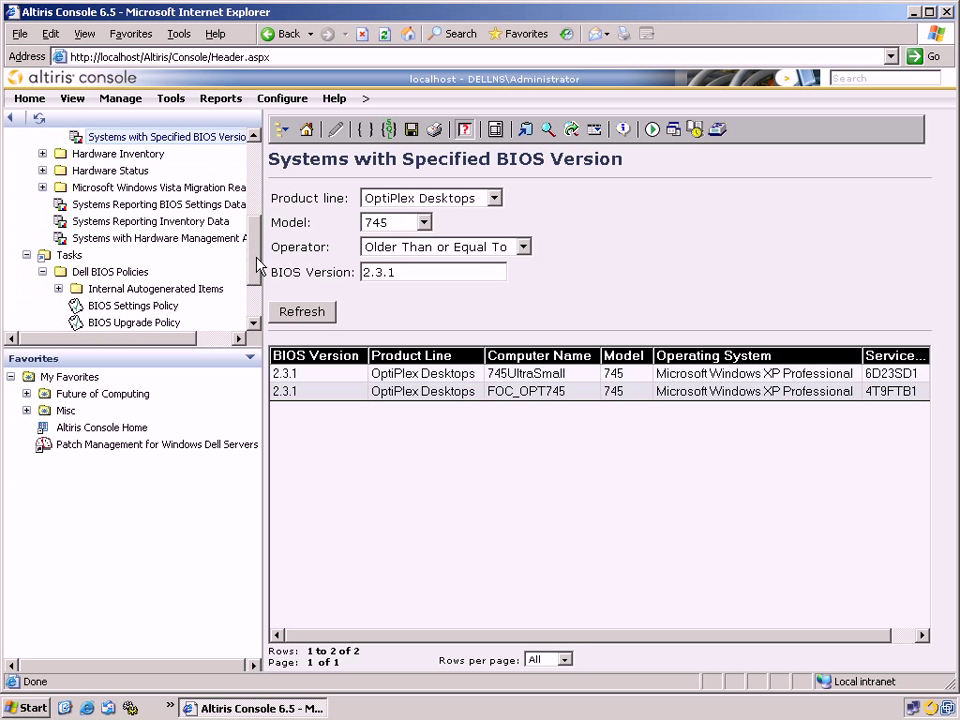
pyautogui.click(166, 318)
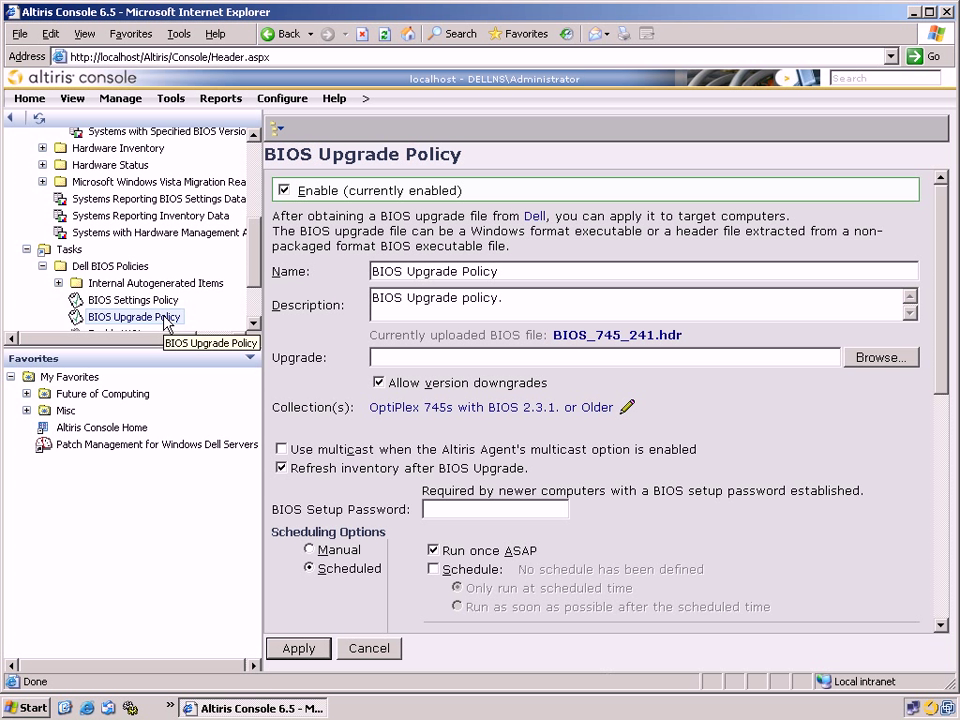
pyautogui.click(285, 191)
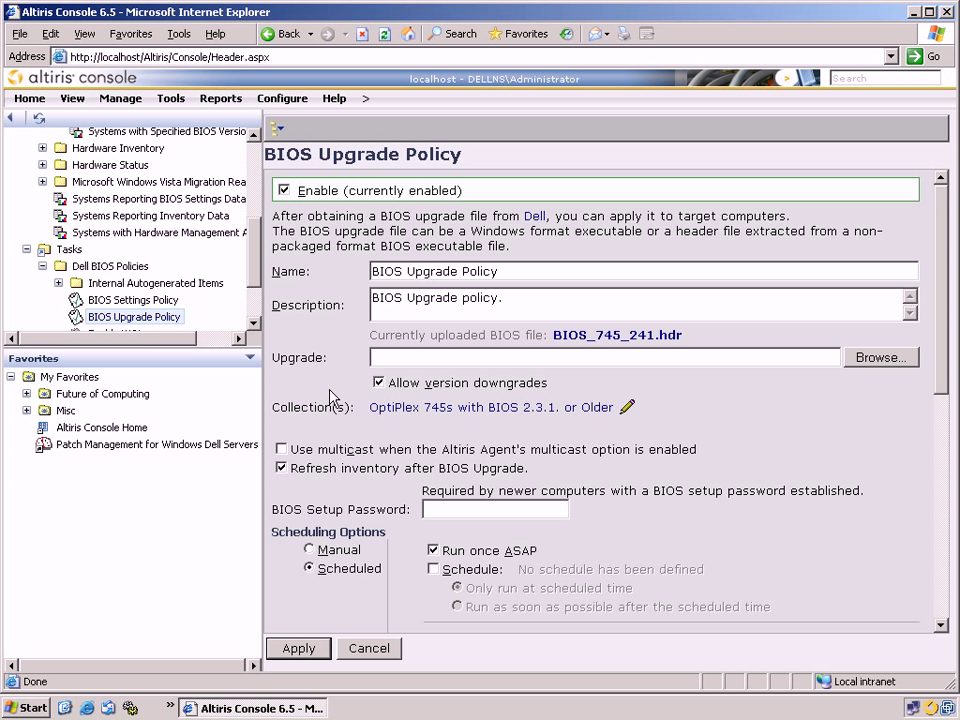
# - Choose BIOS_745_241.exe from the Demo folder as the policy's upgrade file
pyautogui.scroll(-1, 277, 400)
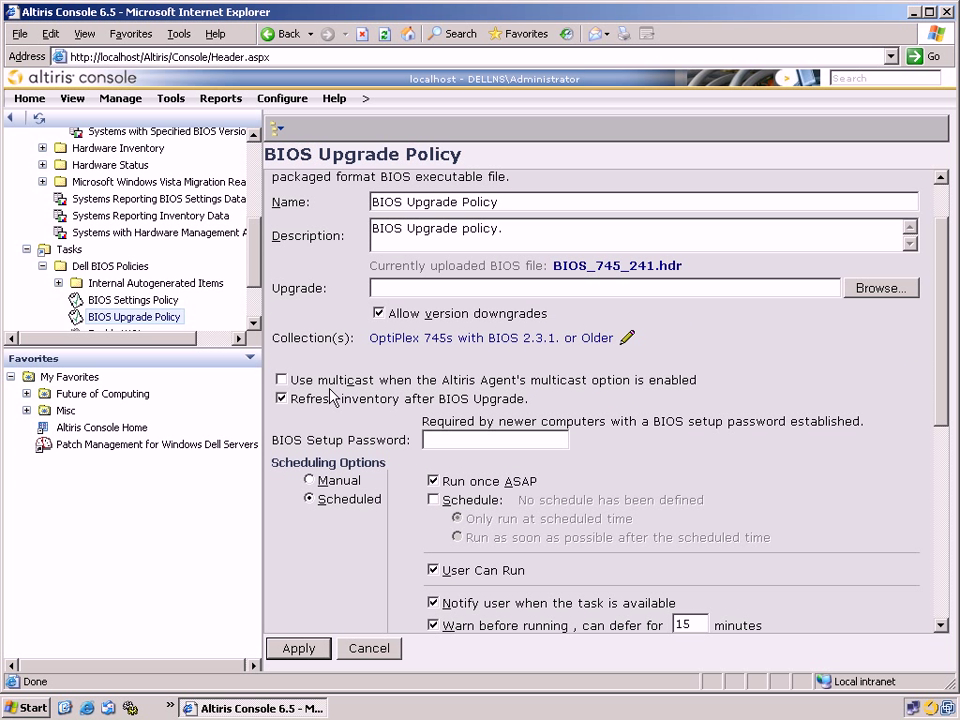
pyautogui.click(879, 289)
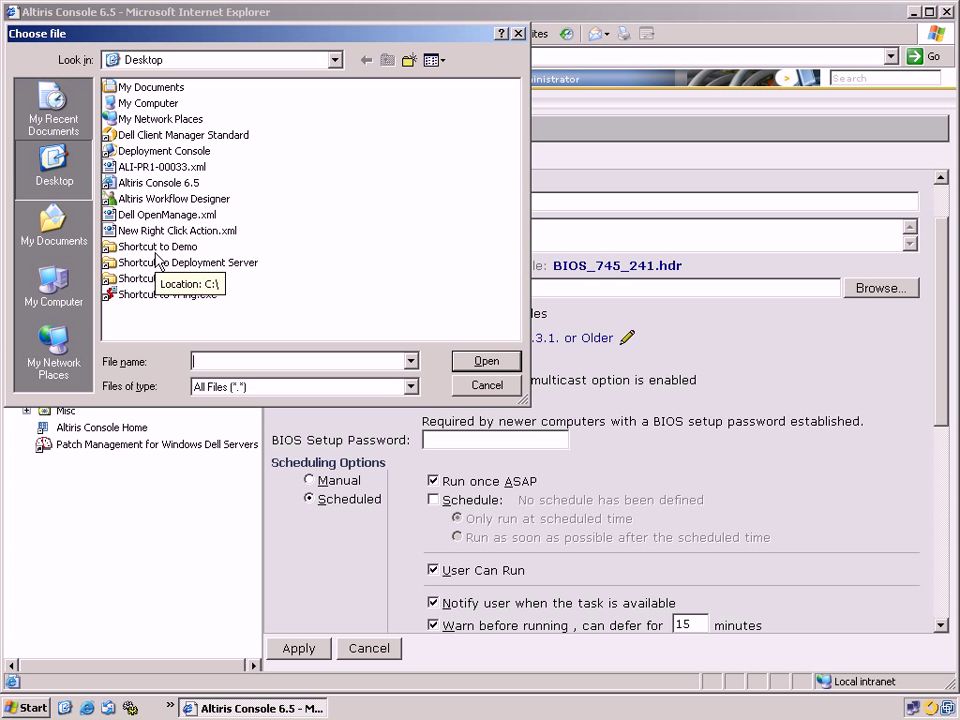
pyautogui.doubleClick(152, 246)
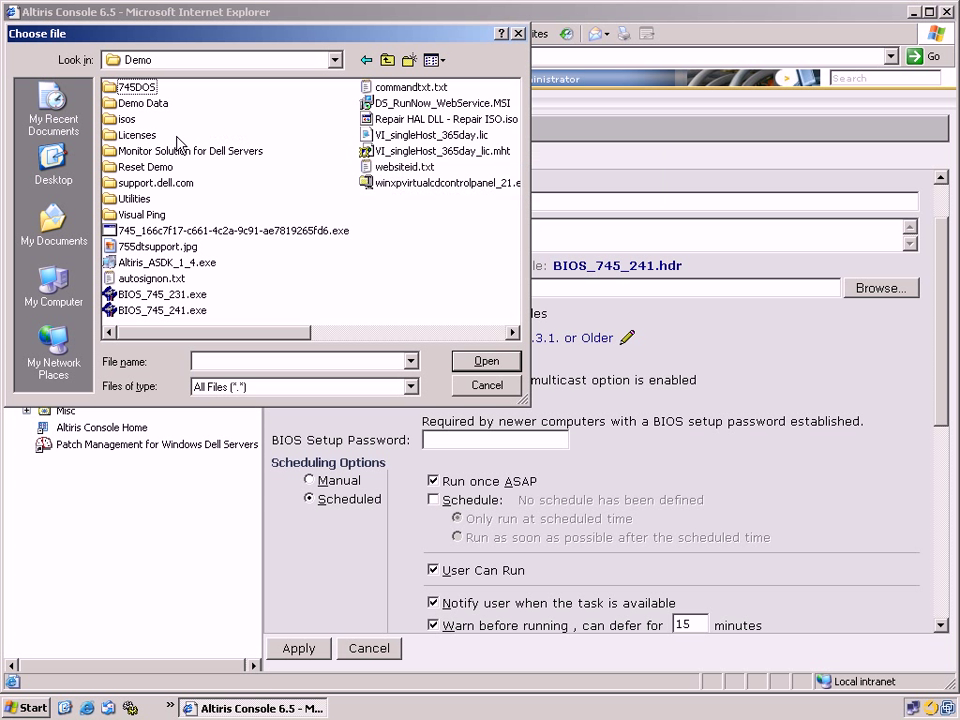
pyautogui.click(150, 311)
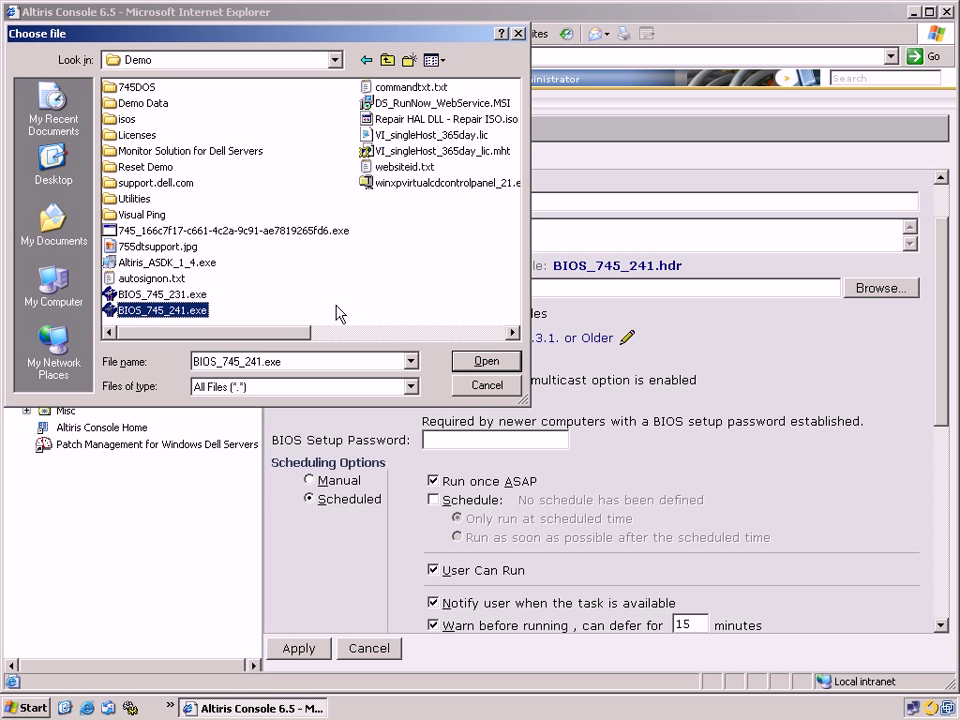
pyautogui.click(486, 361)
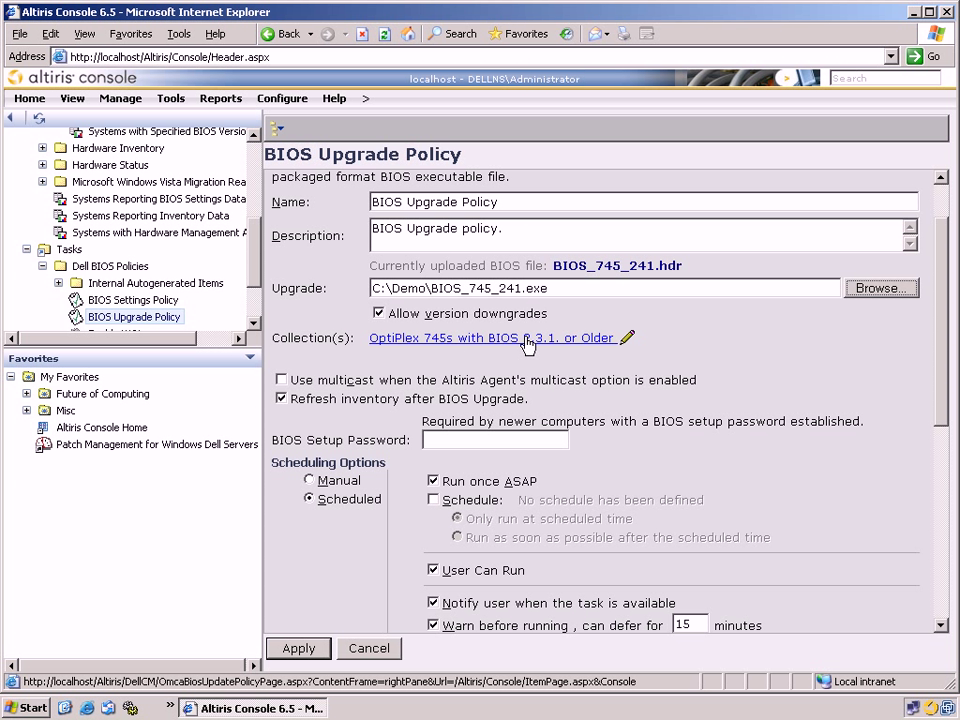
# - Toggle the policy's Warn before running option off and back on, and select its deferral minutes without changing them
pyautogui.scroll(-1, 760, 411)
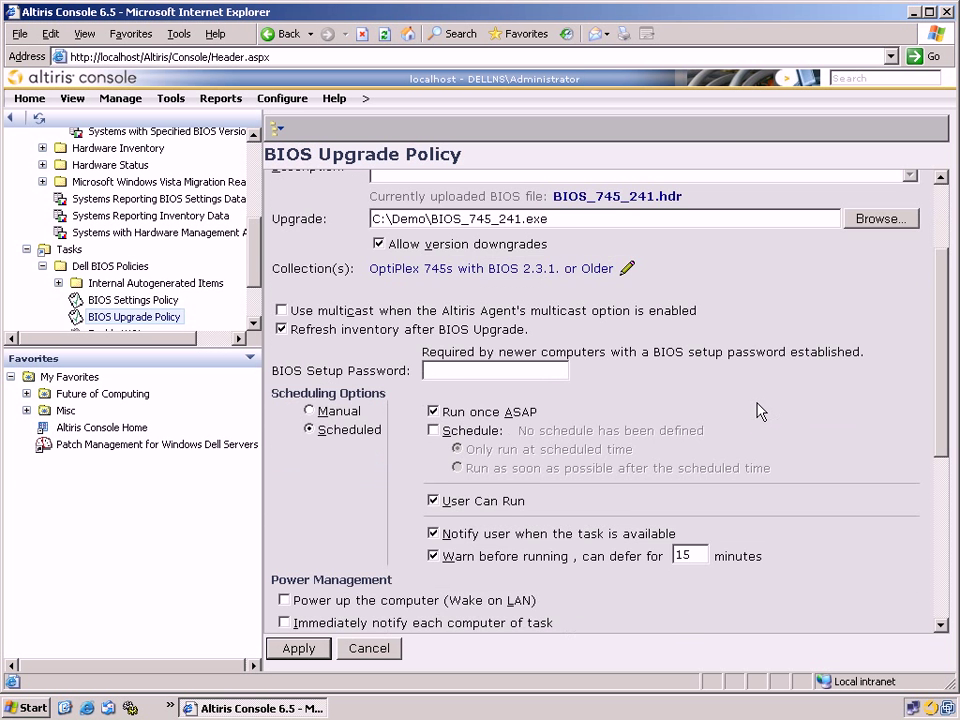
pyautogui.scroll(-1, 760, 411)
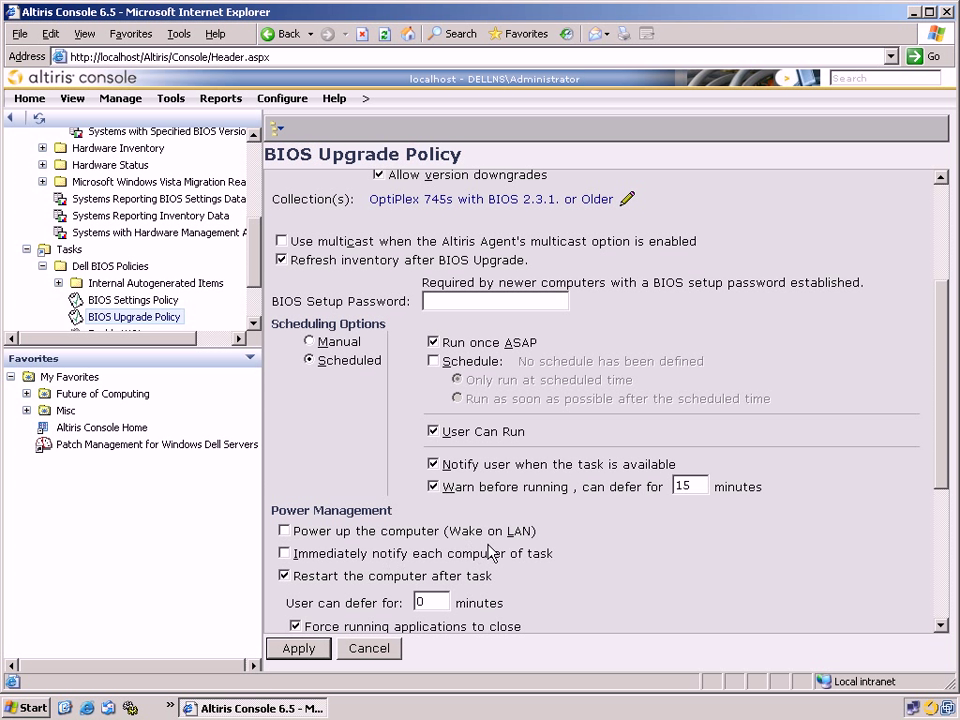
pyautogui.click(434, 487)
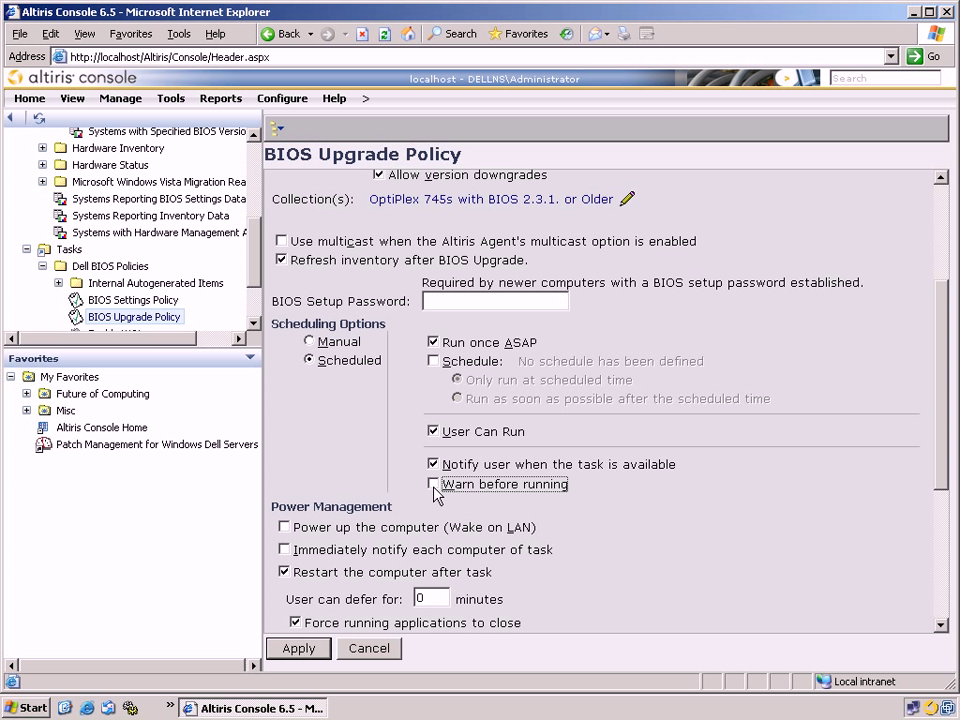
pyautogui.click(434, 485)
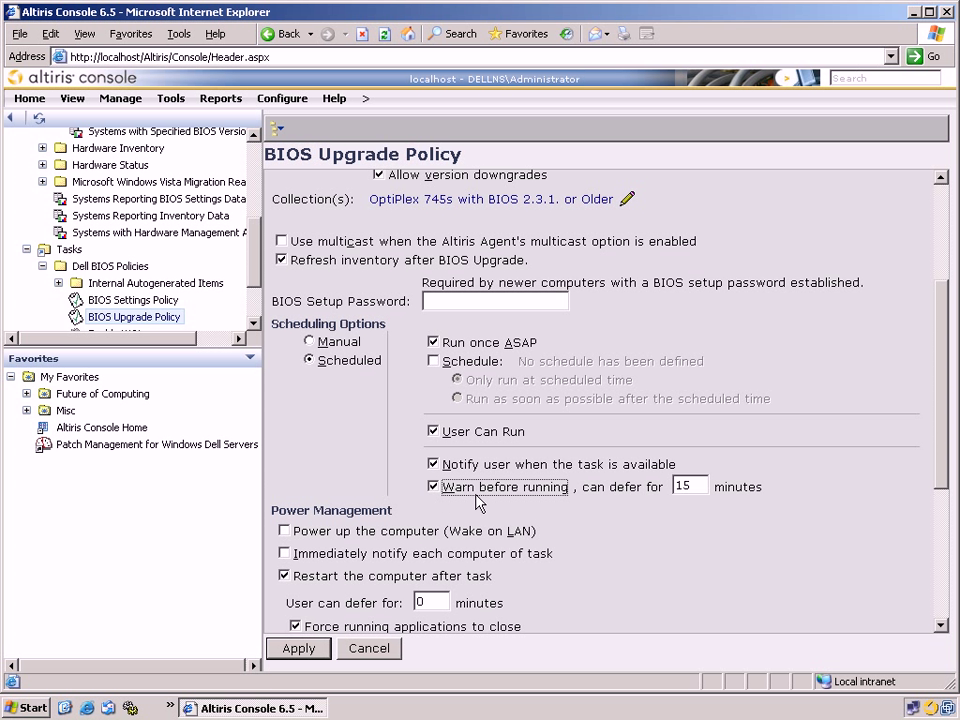
pyautogui.click(697, 487)
pyautogui.doubleClick(683, 485)
pyautogui.click(662, 510)
# - Set the time users can defer the restart after the task to 15 minutes
pyautogui.scroll(-3, 656, 517)
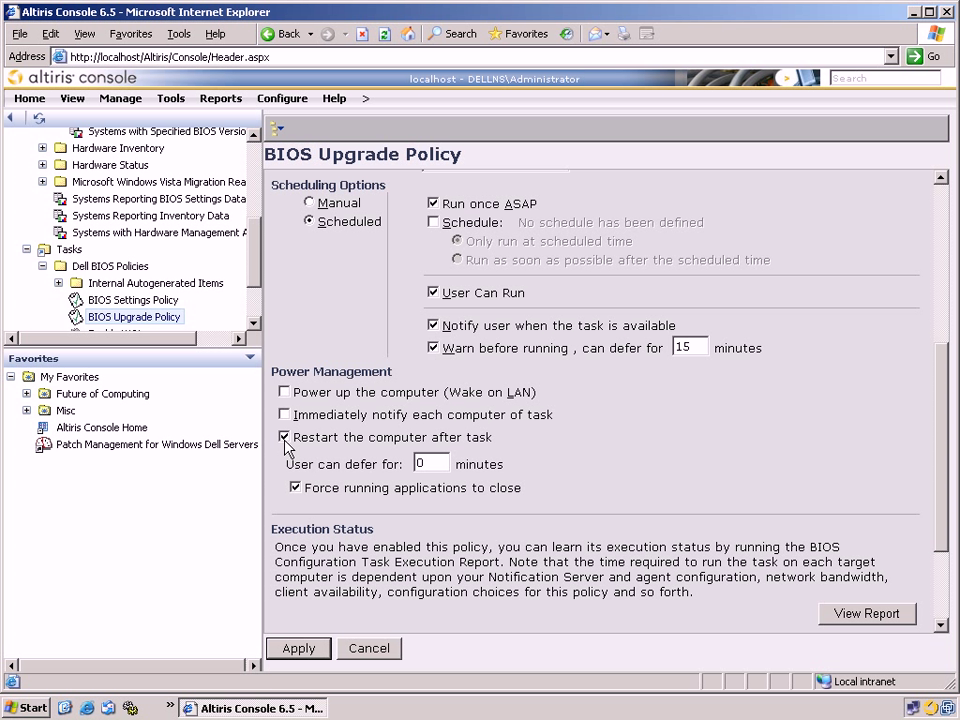
pyautogui.doubleClick(420, 463)
pyautogui.write('15')
# - Try to download the policy's standalone package, stay on the page and apply the BIOS Upgrade Policy changes
pyautogui.moveTo(943, 542); pyautogui.dragTo(952, 615)
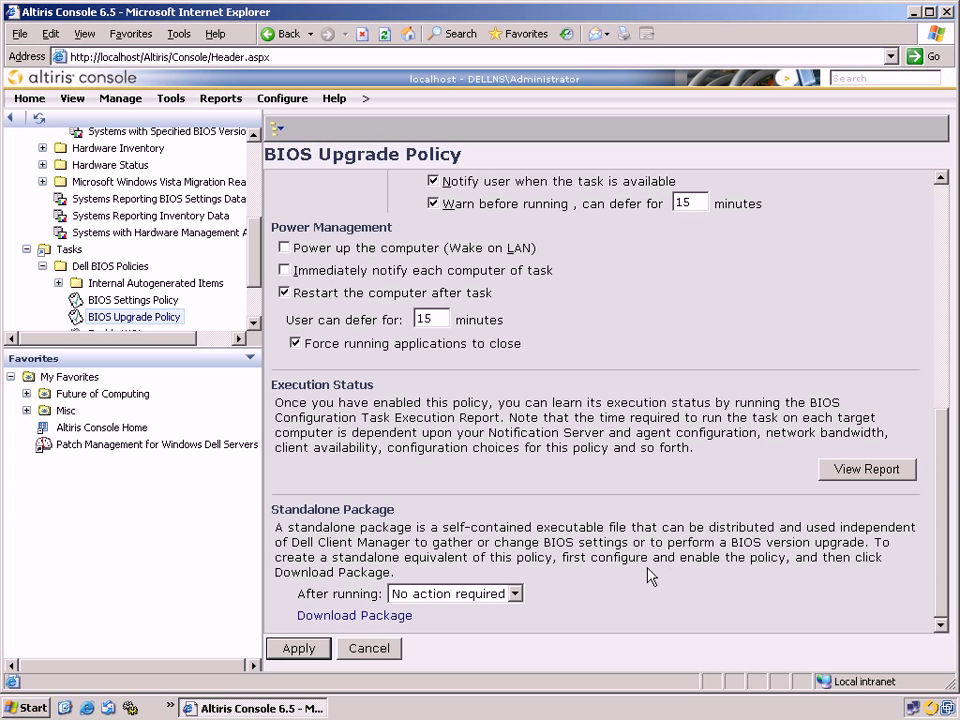
pyautogui.click(378, 617)
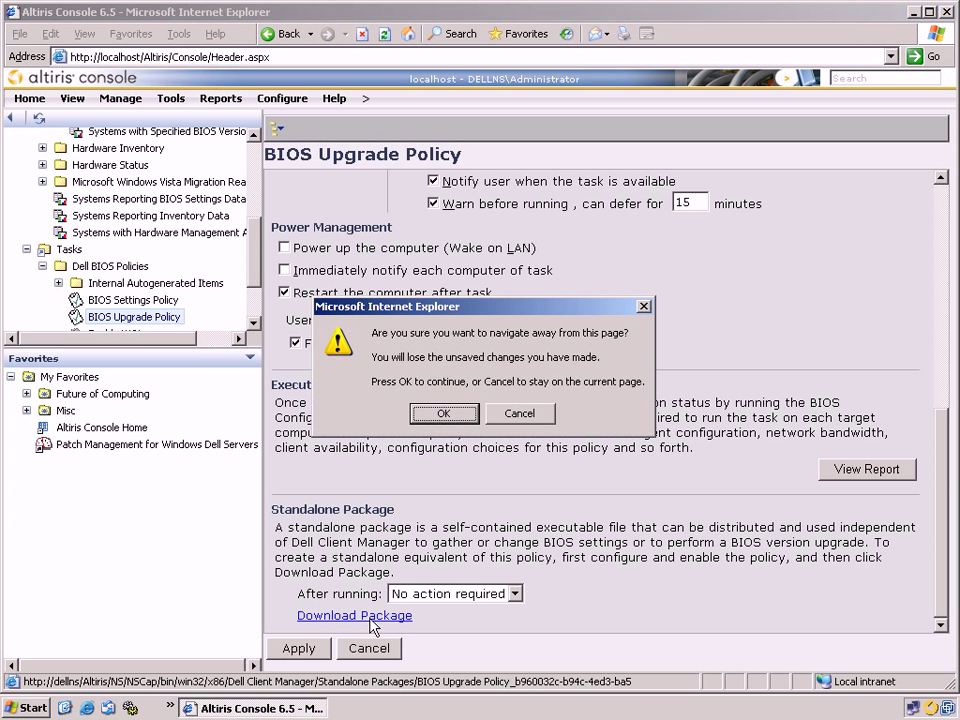
pyautogui.click(546, 418)
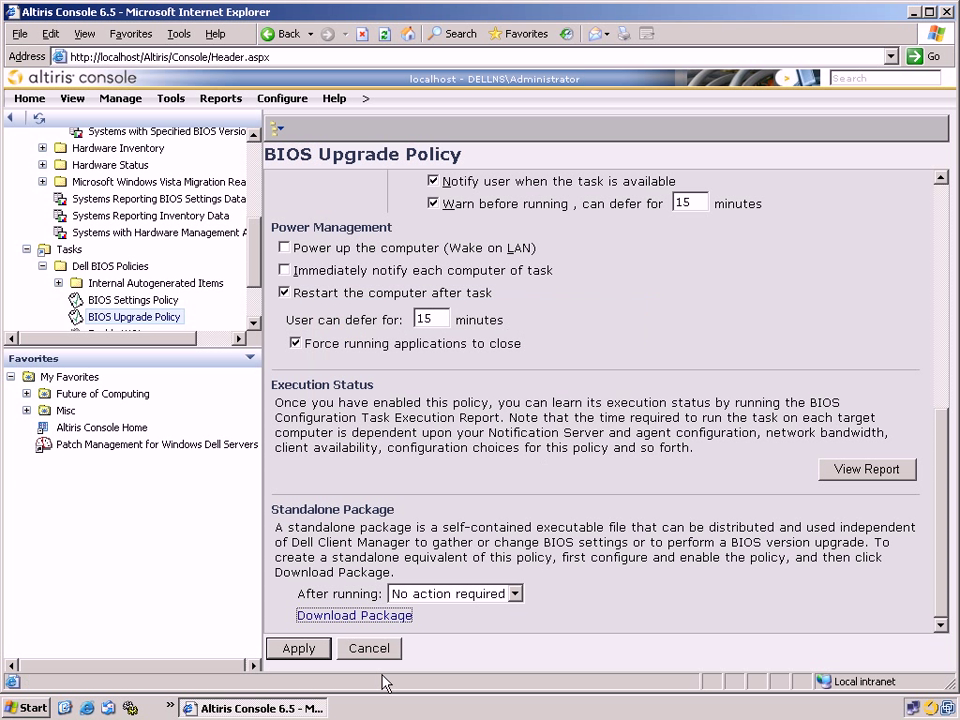
pyautogui.click(296, 652)
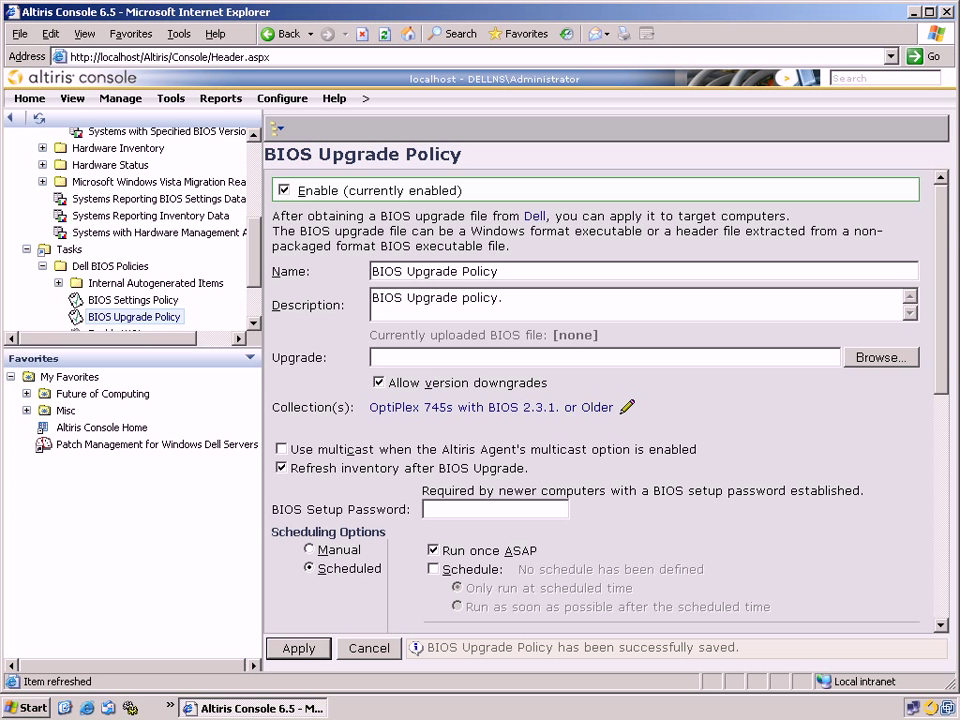
# - Request the download of the saved policy's standalone package, cancel it and return to the beginning of the policy
pyautogui.moveTo(943, 357); pyautogui.dragTo(921, 606)
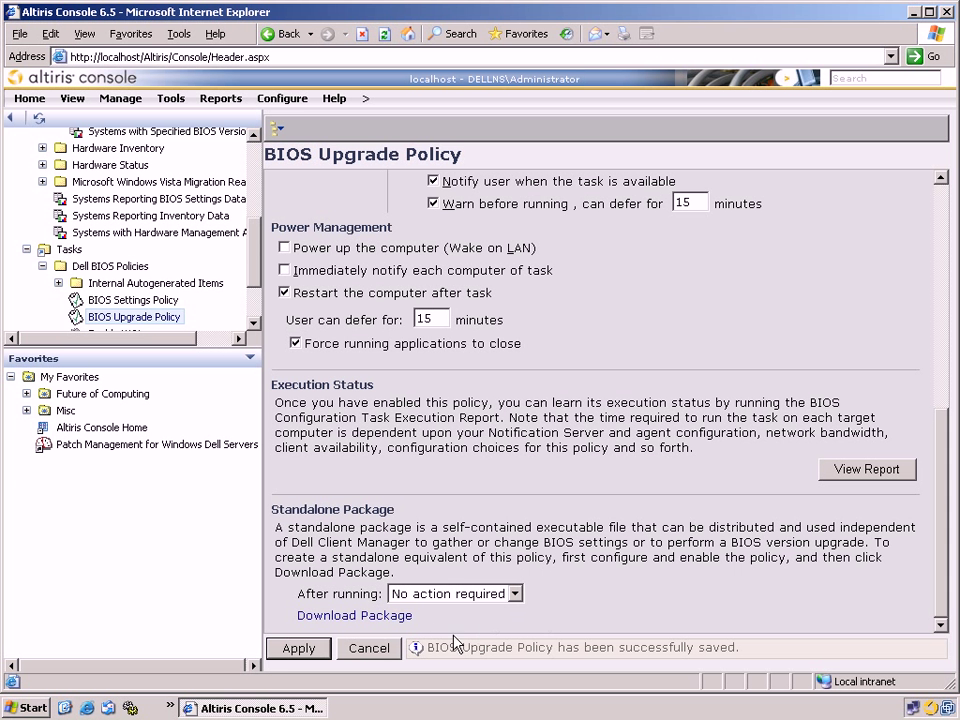
pyautogui.click(311, 614)
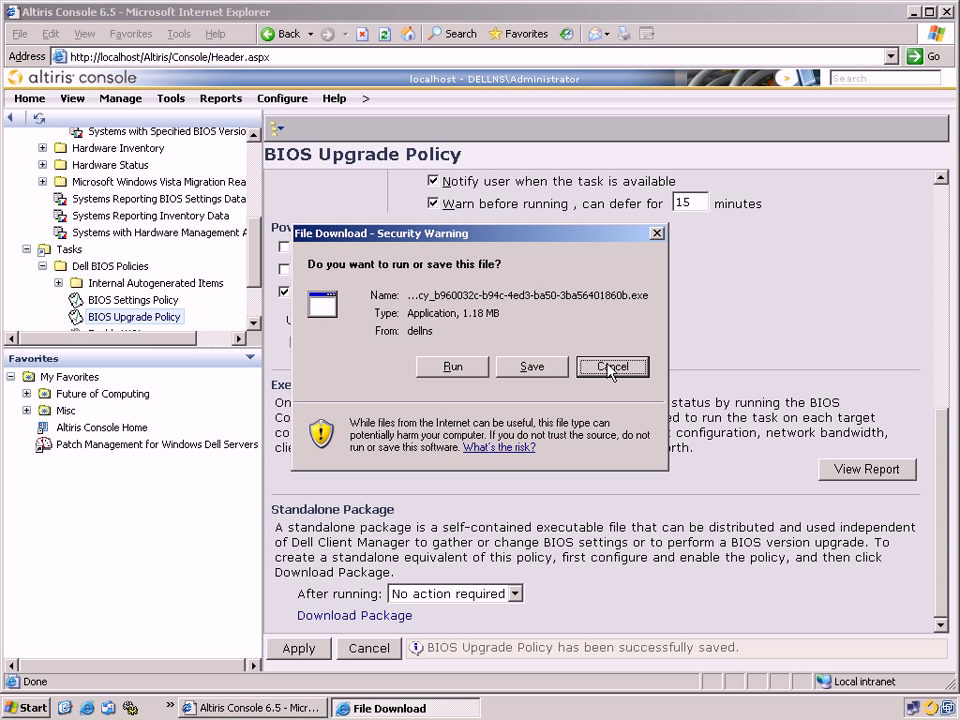
pyautogui.click(612, 367)
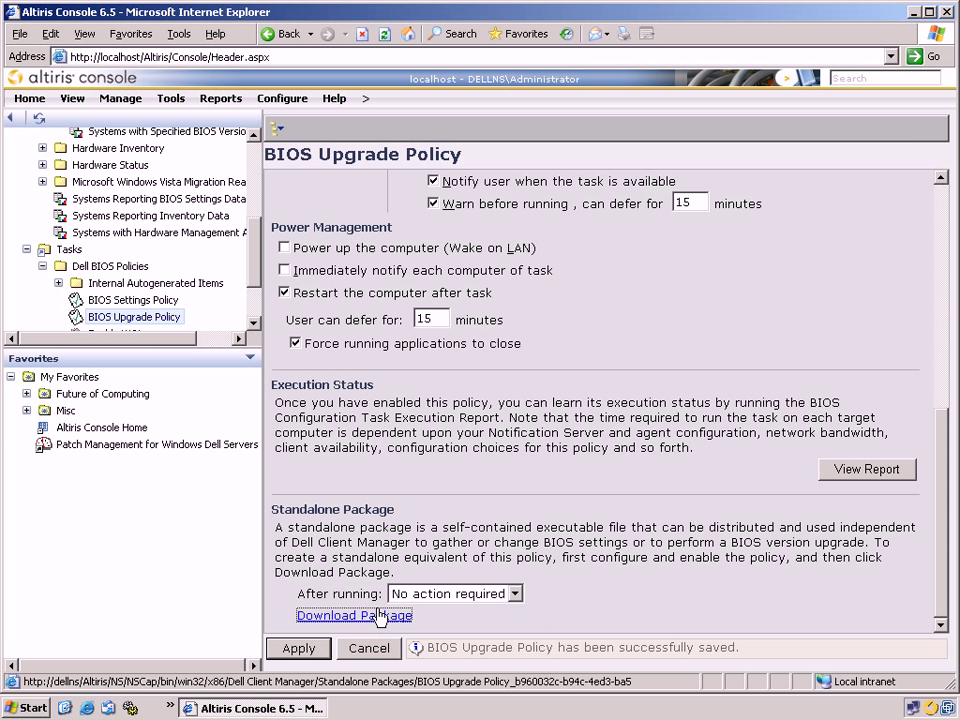
pyautogui.click(359, 560)
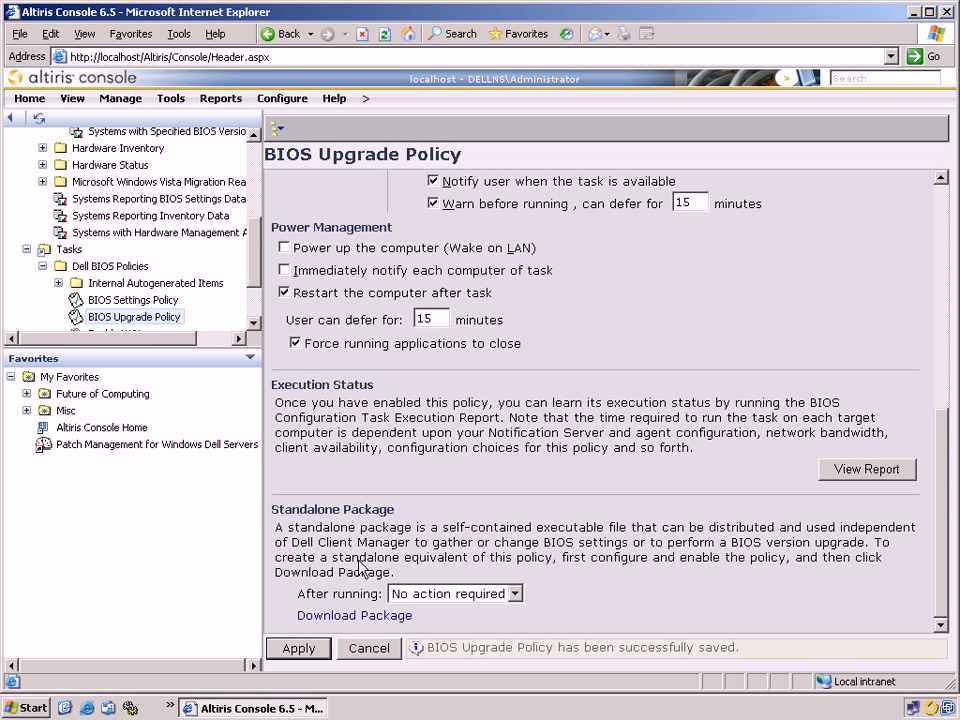
pyautogui.scroll(10, 359, 566)
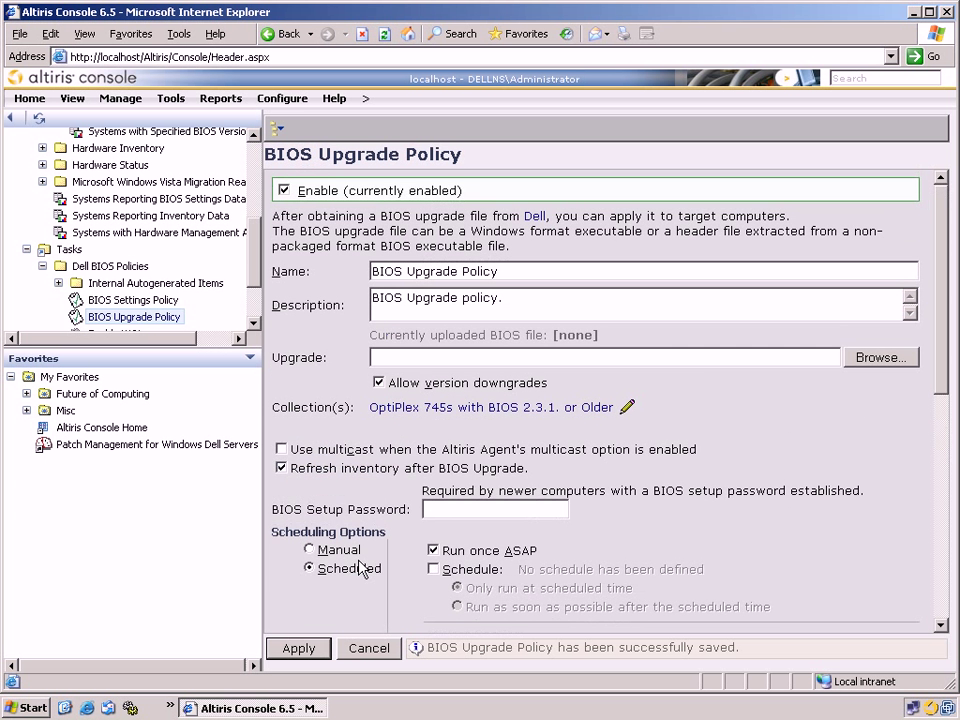